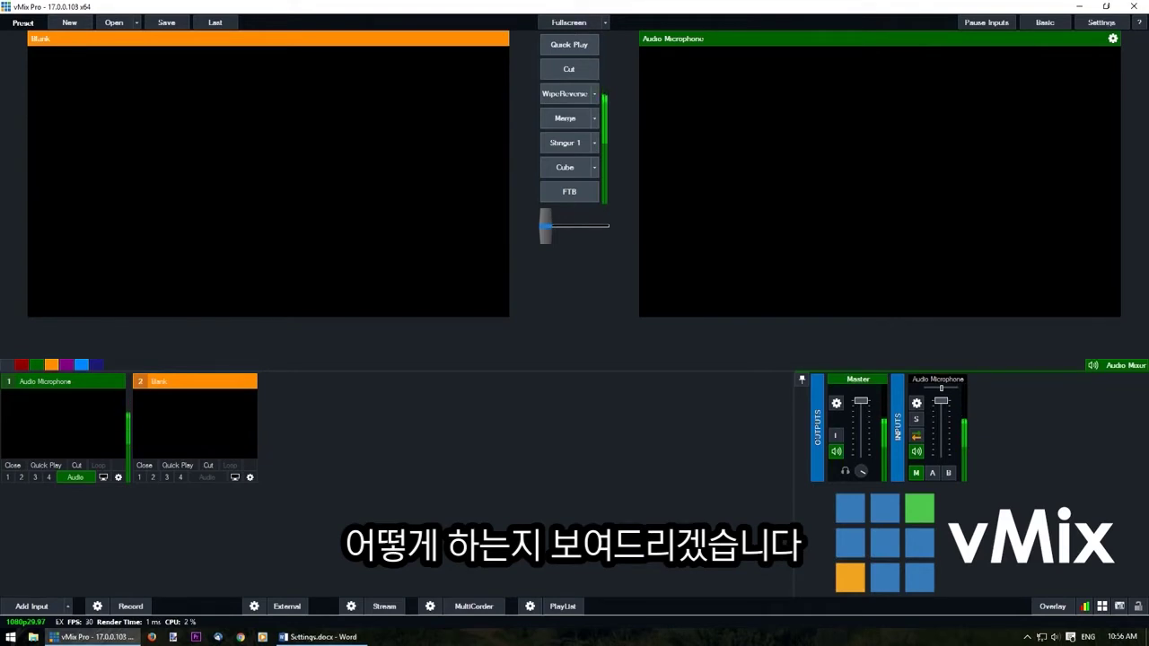
- Add '1 vMix Fun Time Live Show- June .mp4' as a new Video input
click(32, 606)
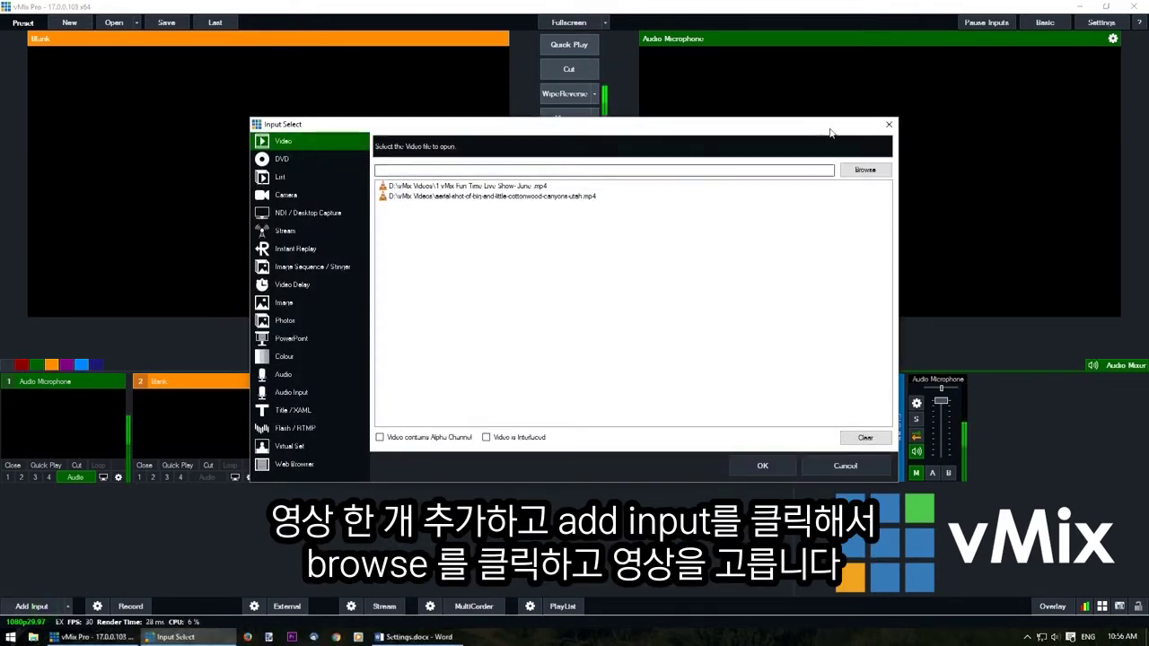
click(862, 170)
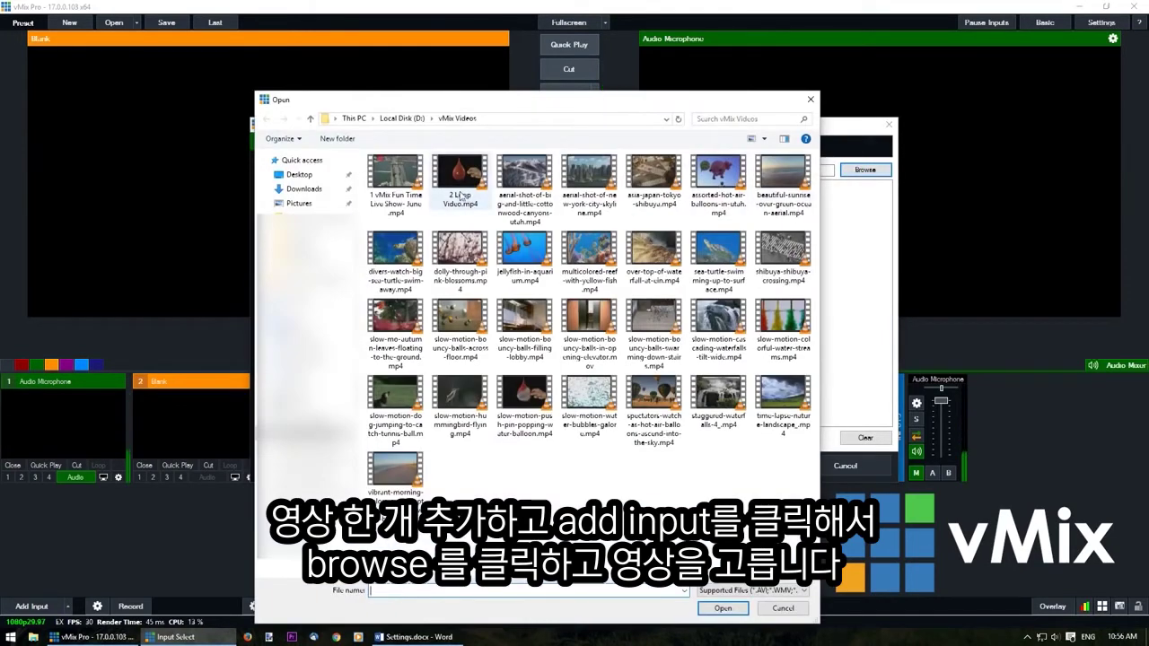
click(406, 192)
click(725, 608)
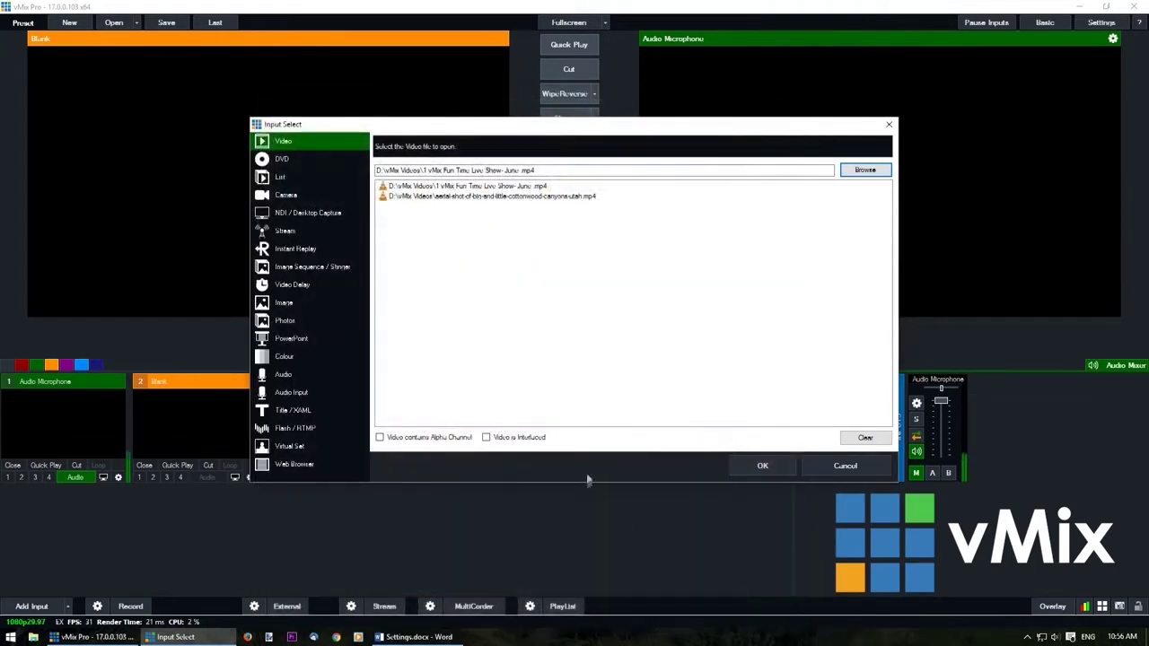
click(790, 466)
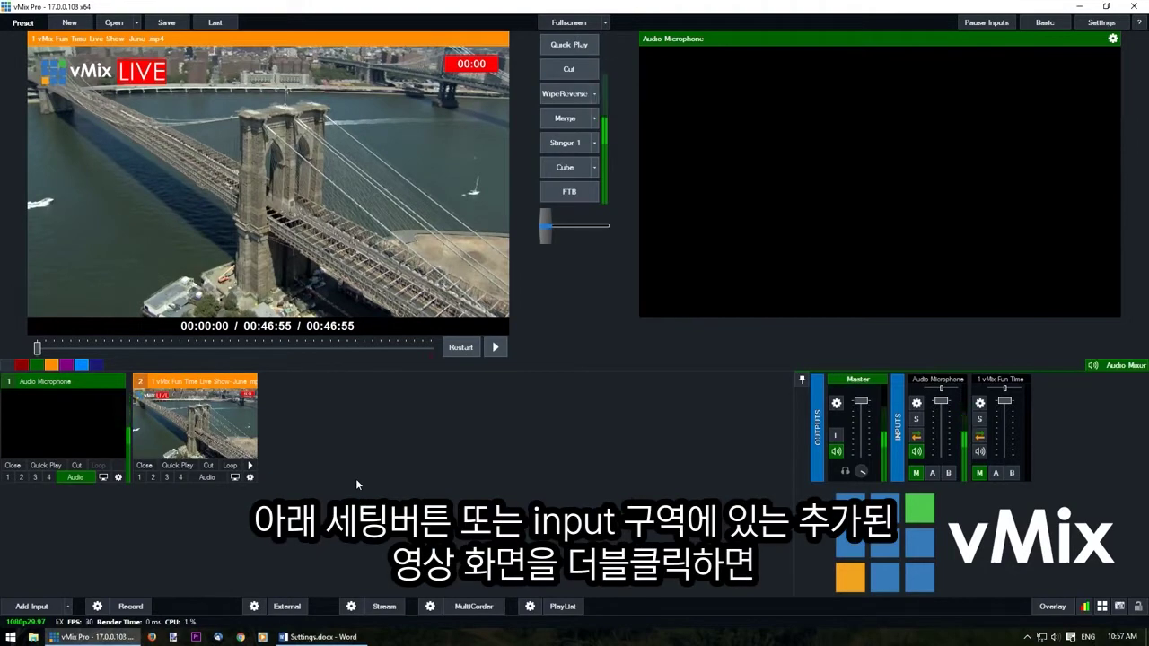
- Change input 2's name from the Fun Time video title to 'vmix live' in its settings
click(251, 478)
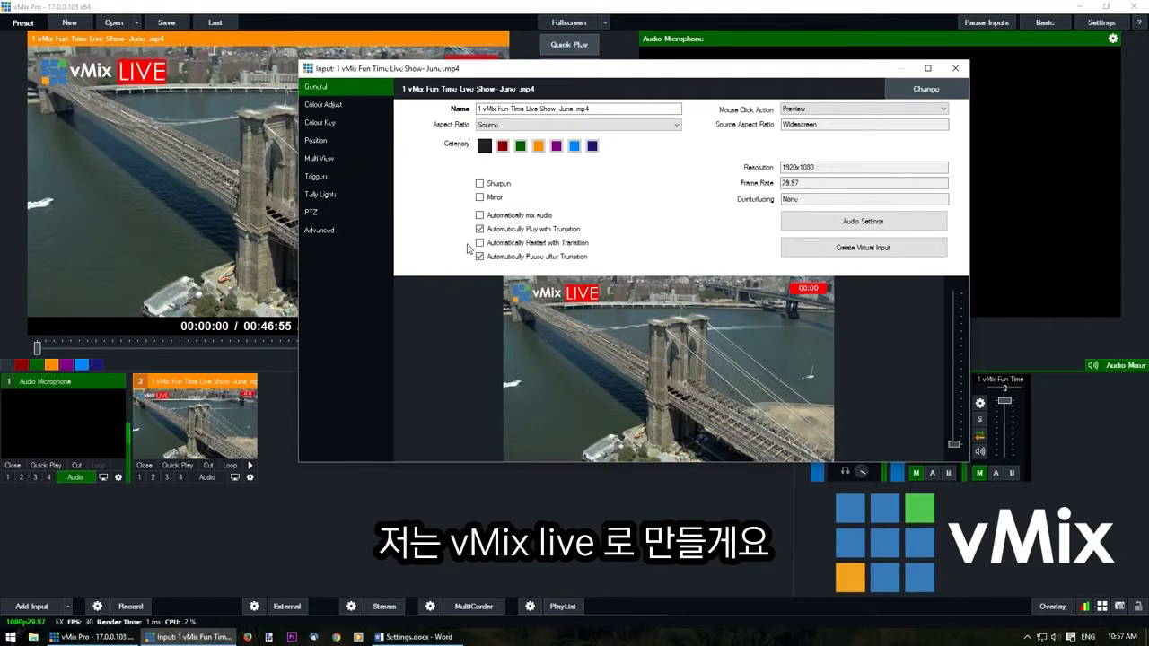
drag(589, 109, 449, 105)
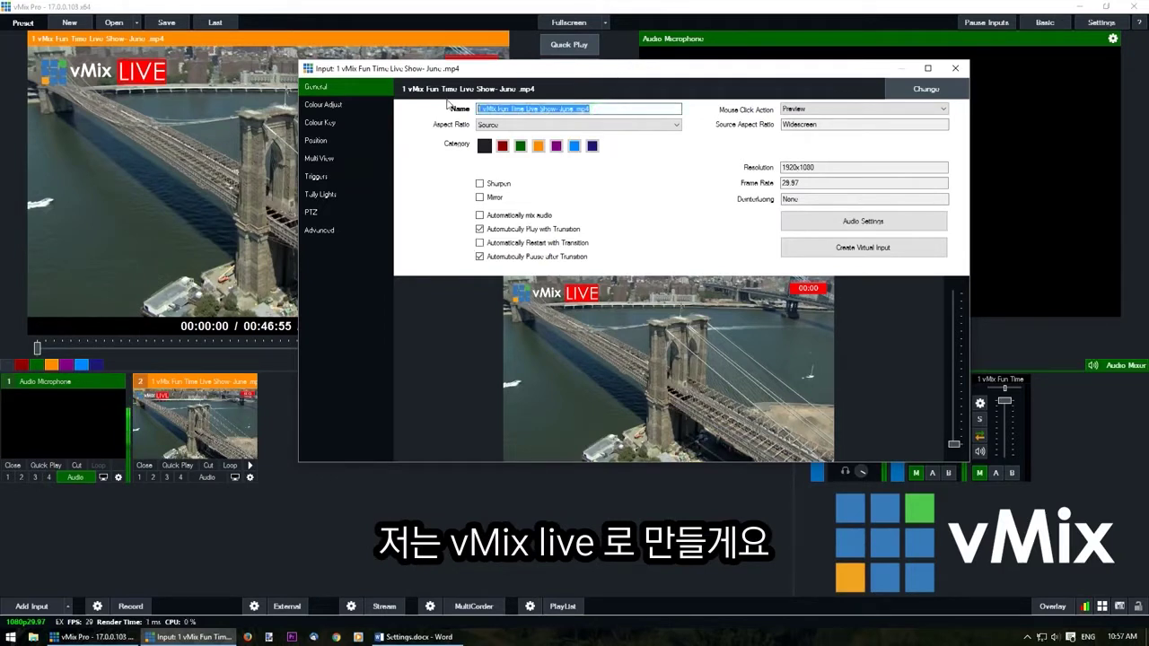
text(vMix)
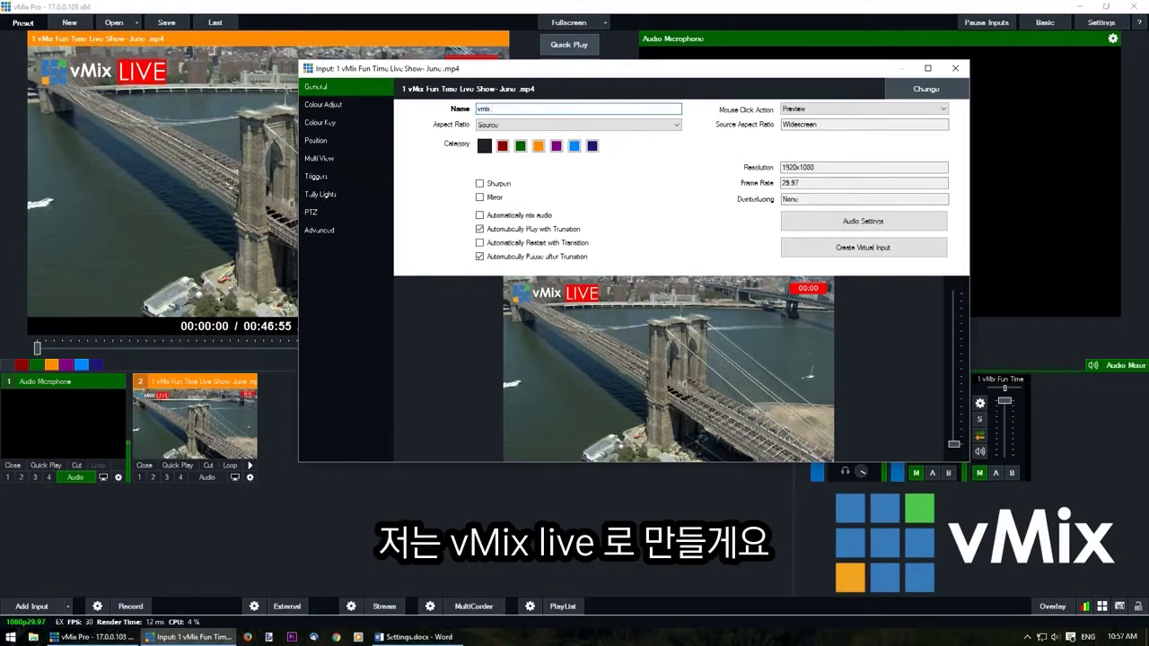
text( live)
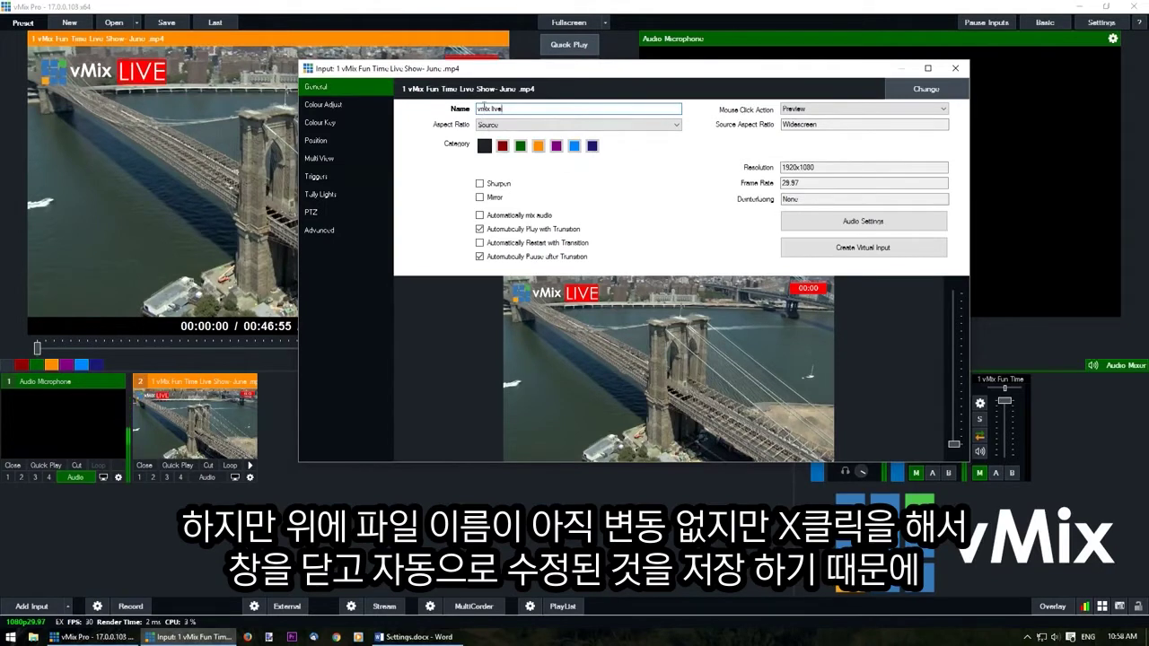
click(956, 70)
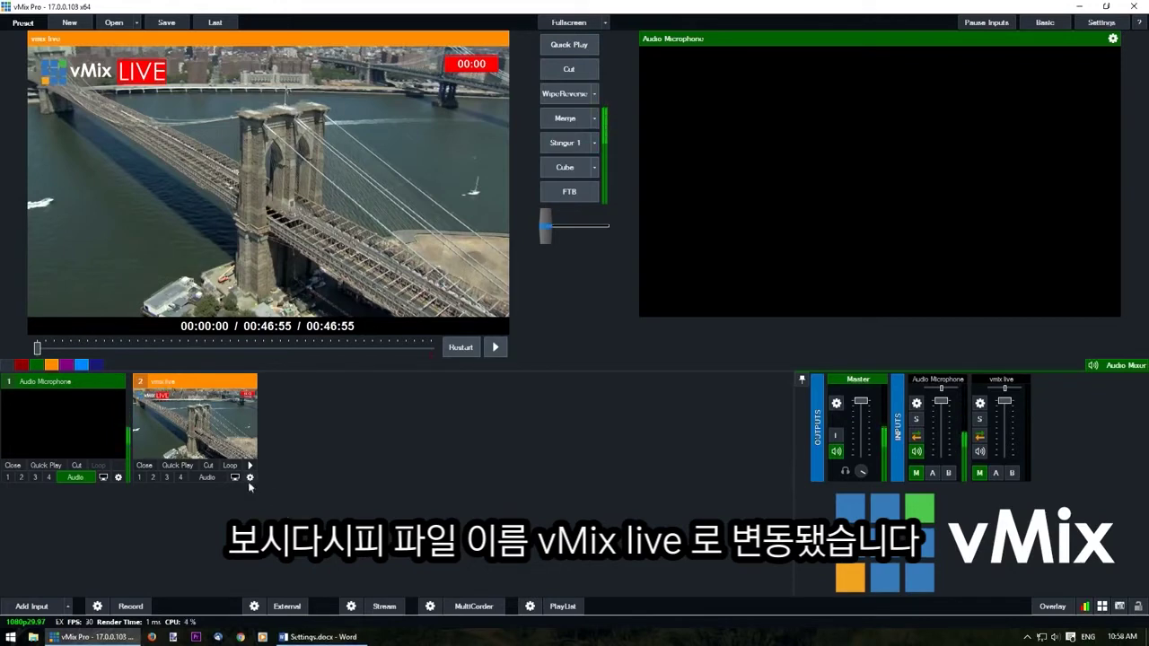
click(166, 386)
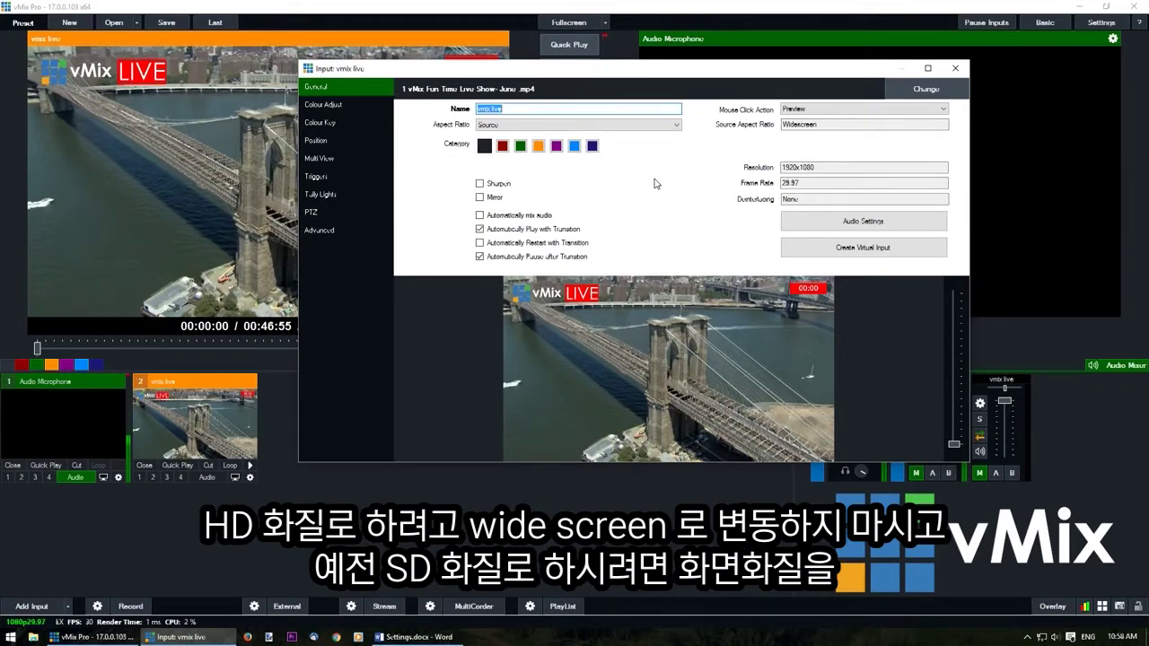
- Keep aspect ratio at Source, assign the red category, and check the red filter
click(588, 125)
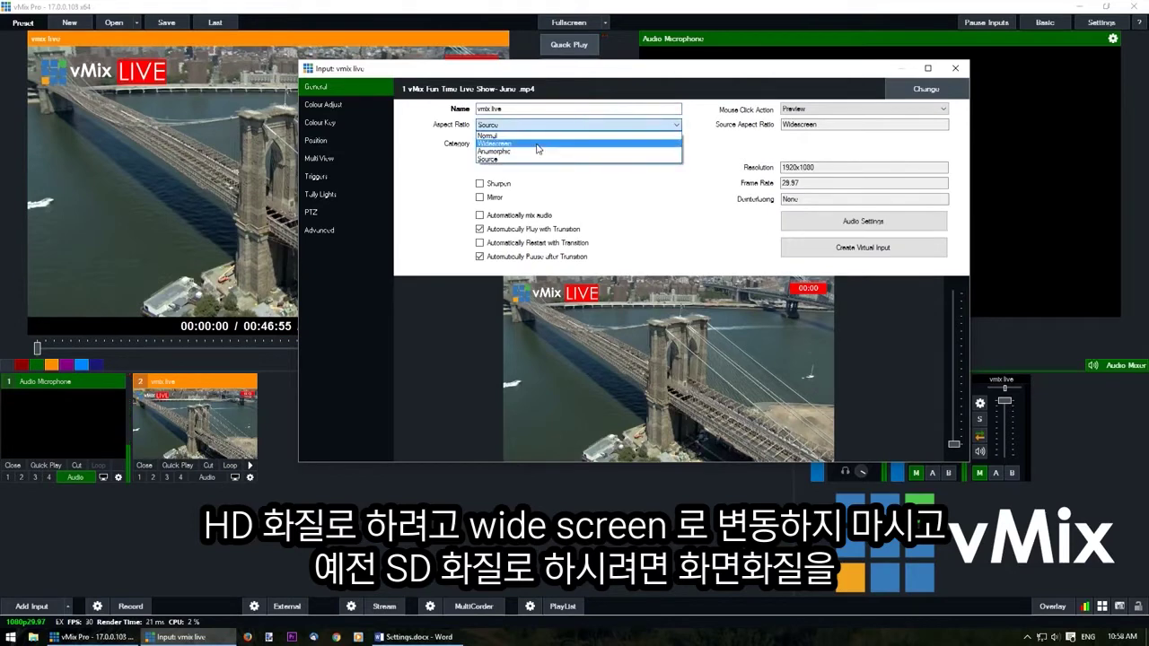
click(536, 159)
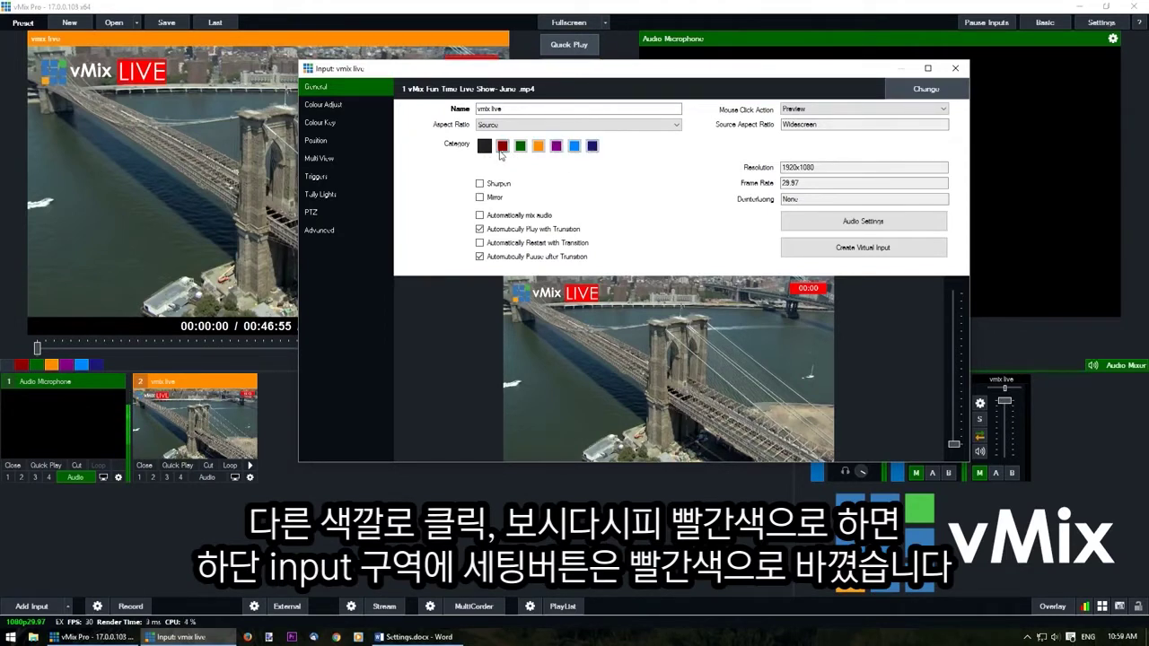
click(501, 150)
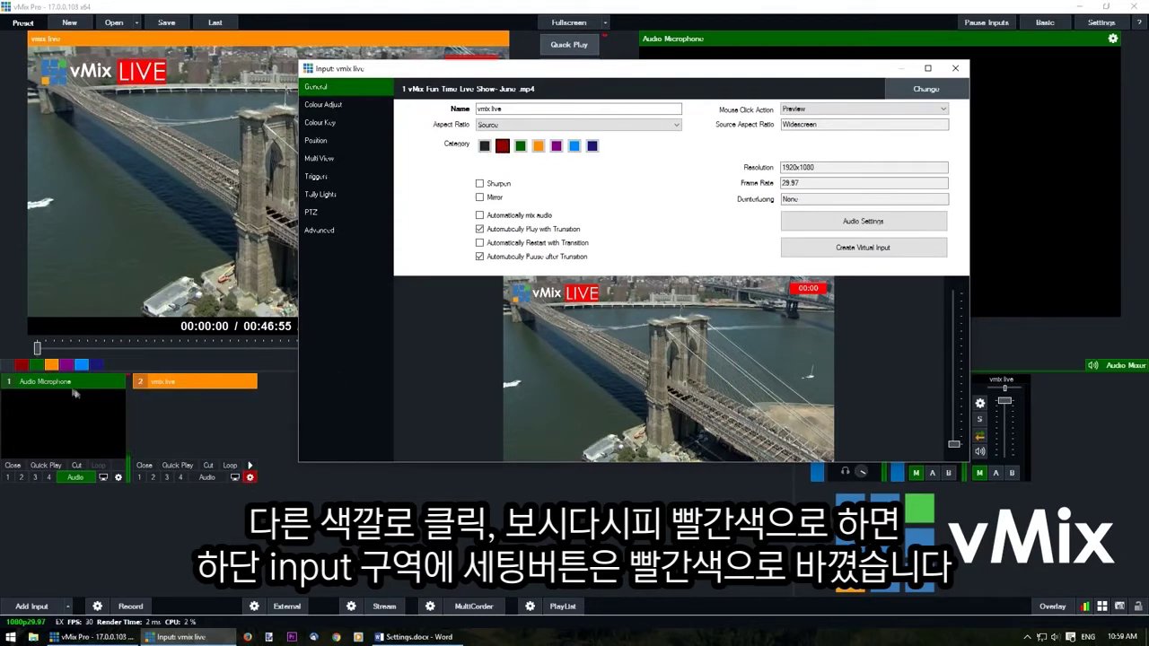
click(22, 366)
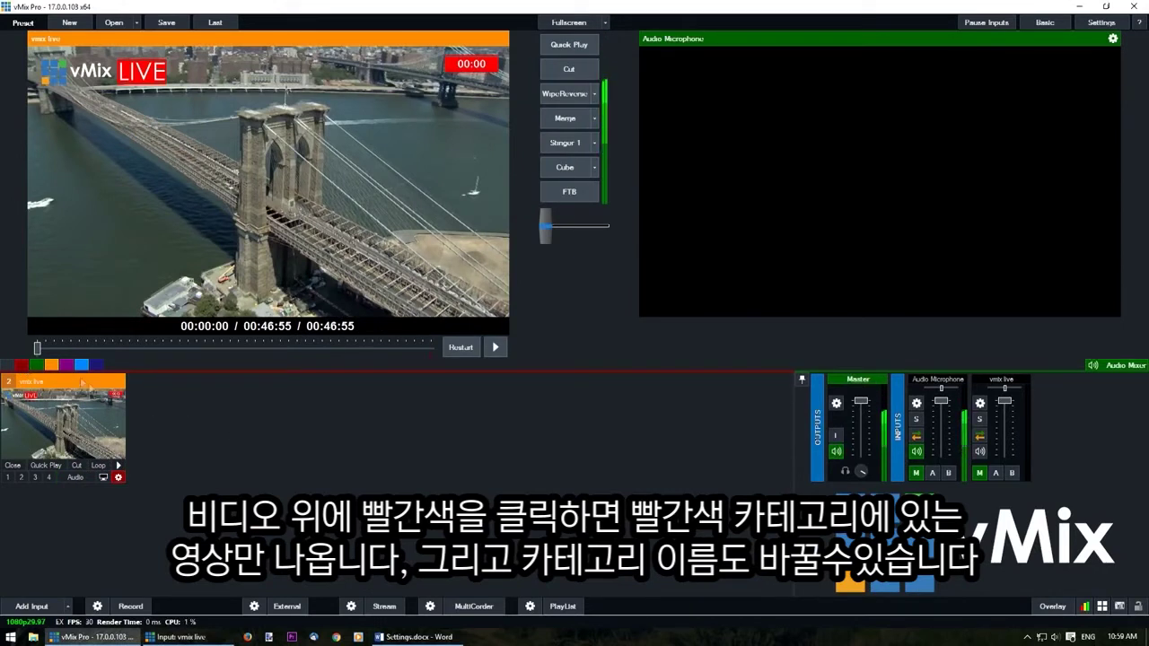
click(21, 366)
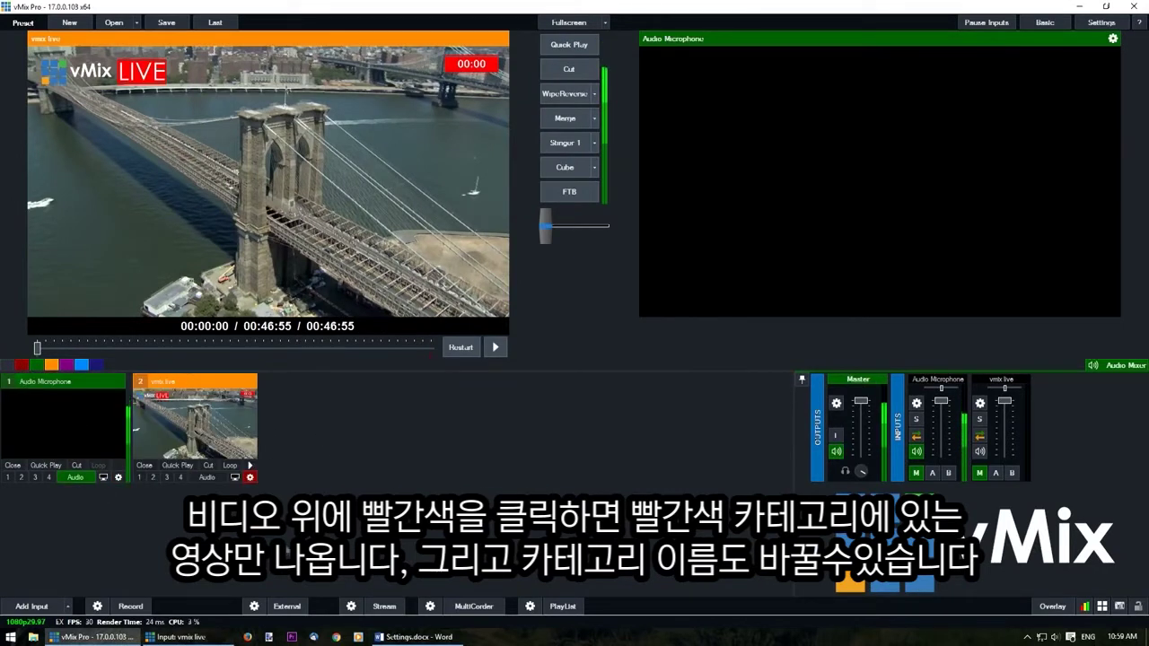
- Name the red input category 'Video' in Input Categories
click(23, 368)
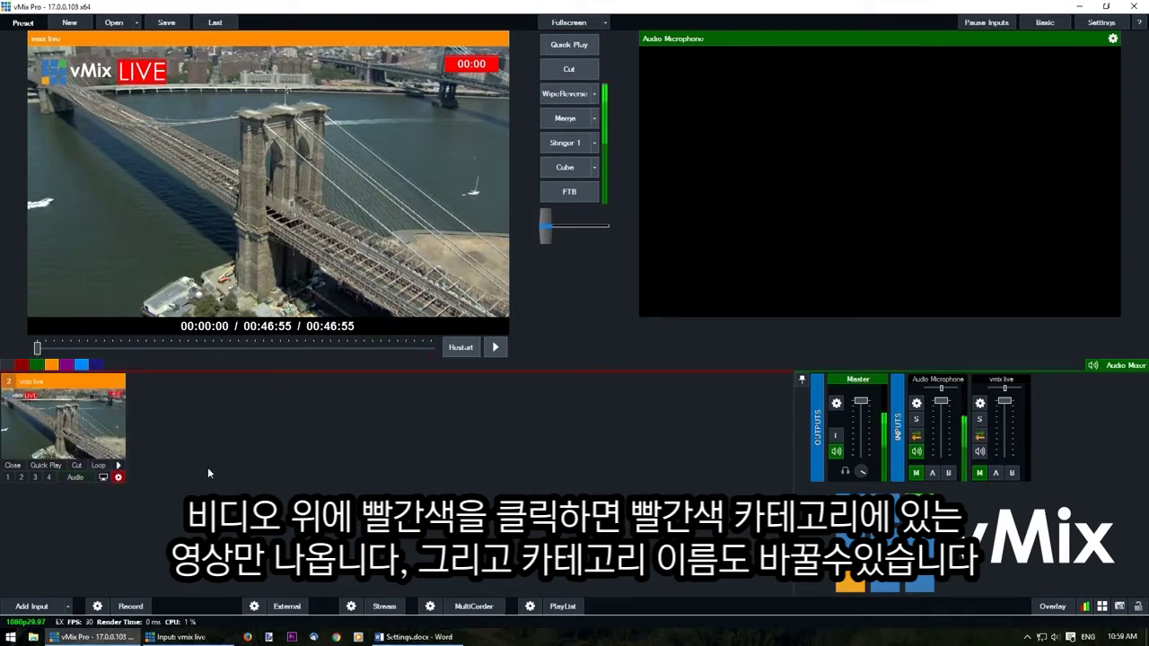
right_click(23, 367)
click(491, 261)
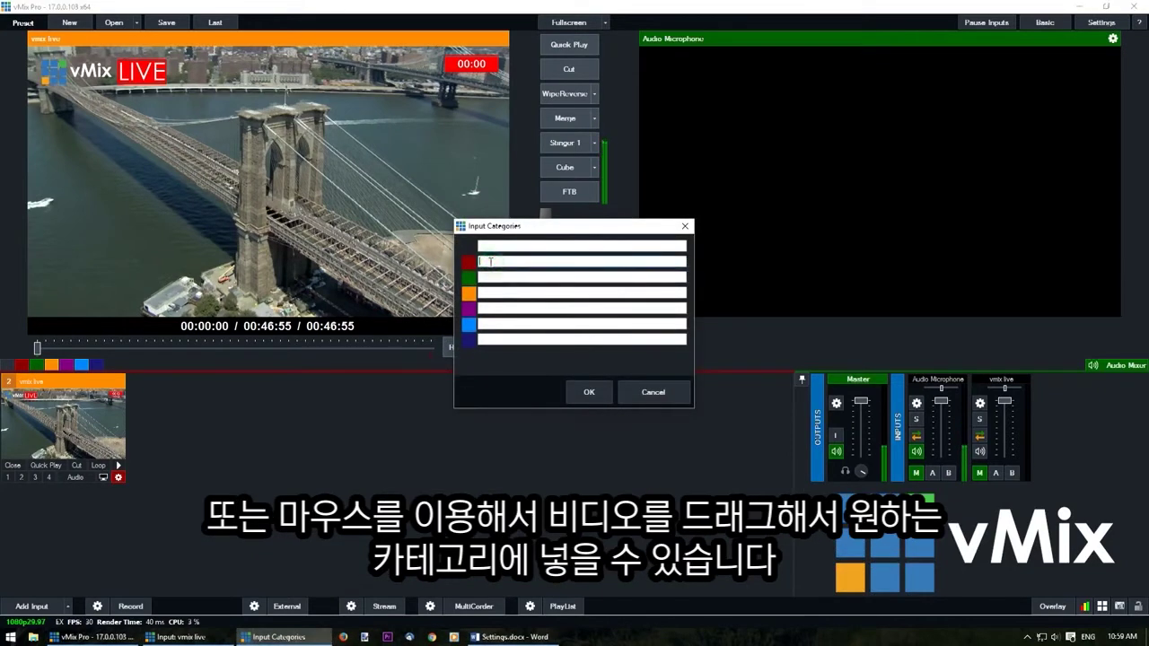
text(Video)
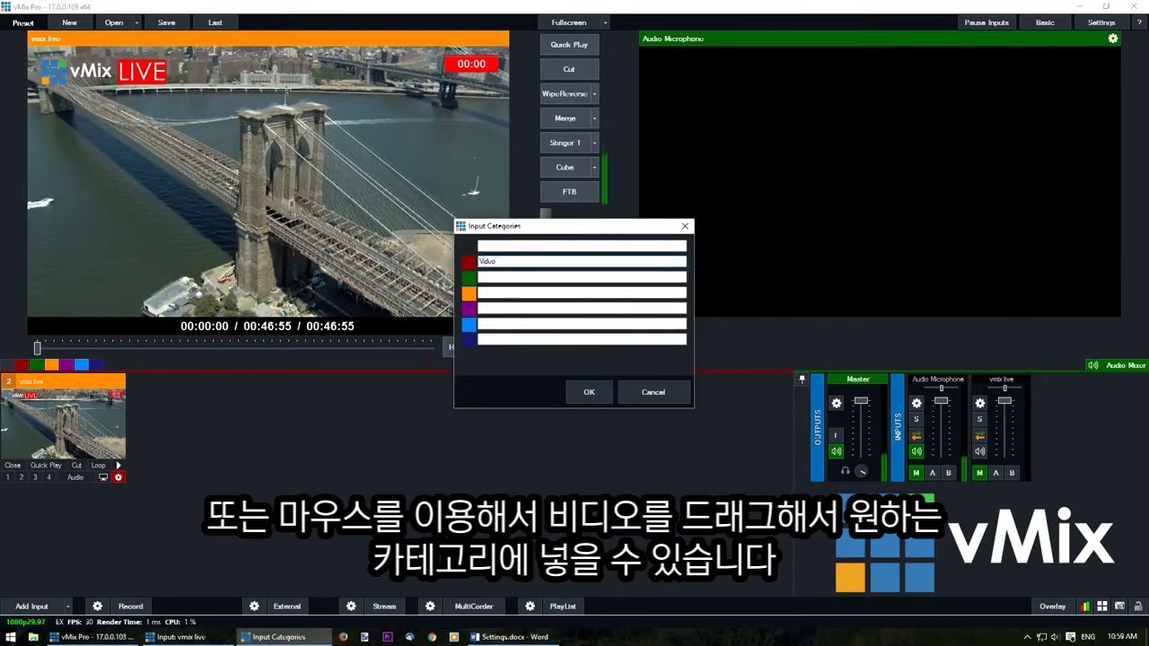
click(591, 391)
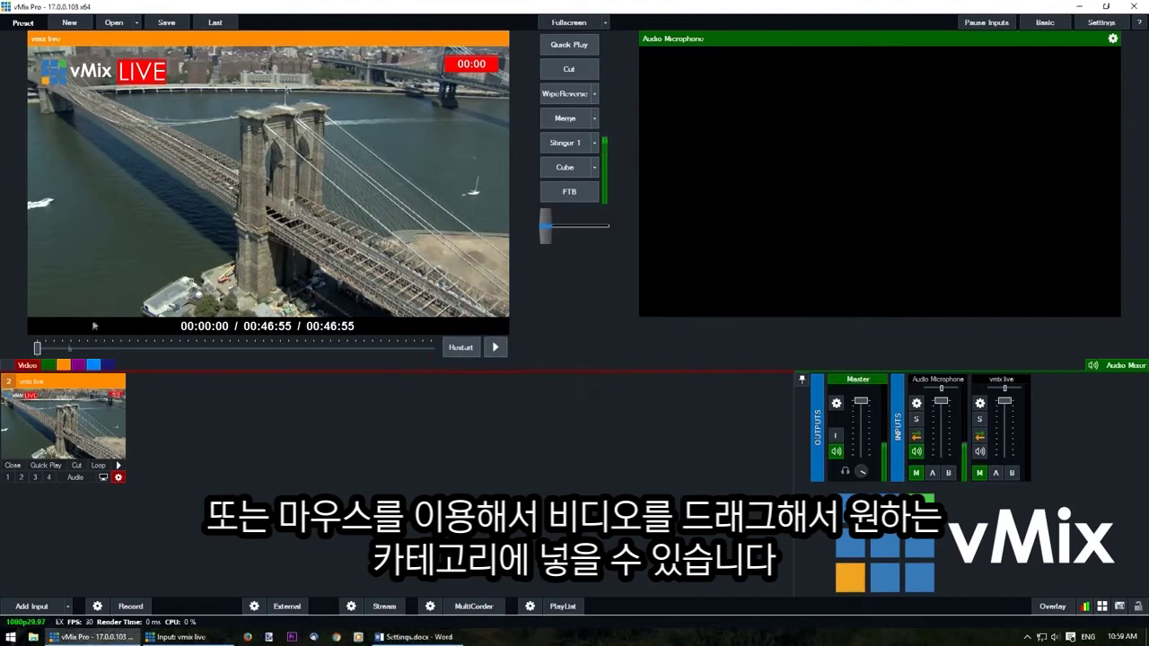
- Switch between the all-inputs and green category filters, ending on all inputs
click(9, 366)
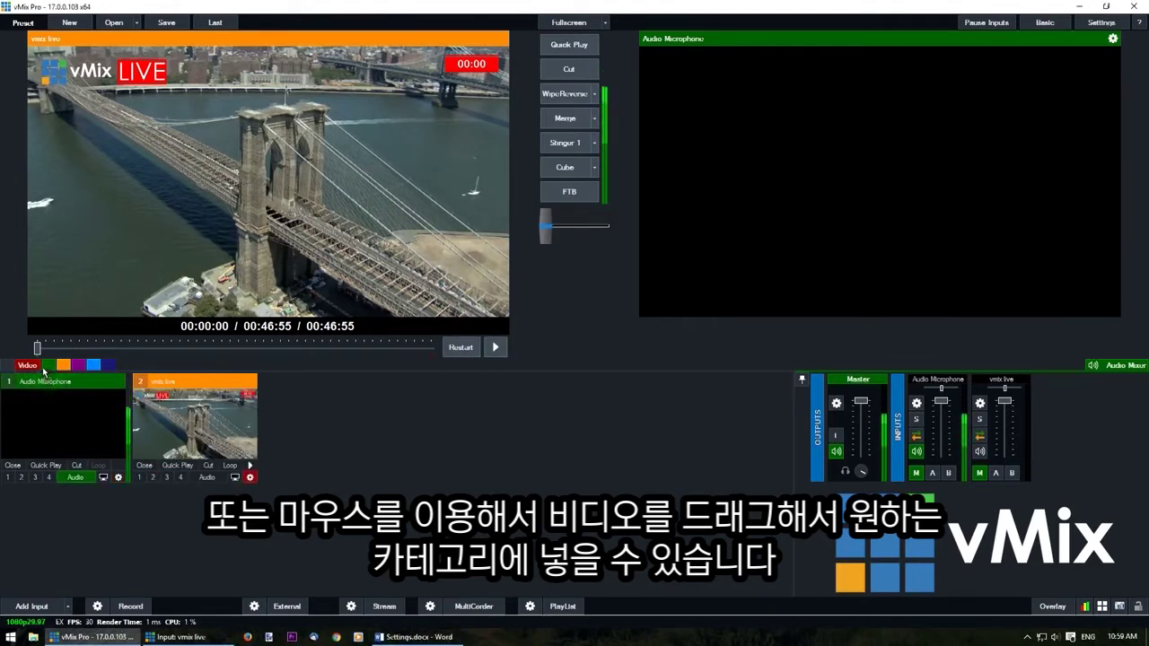
click(48, 365)
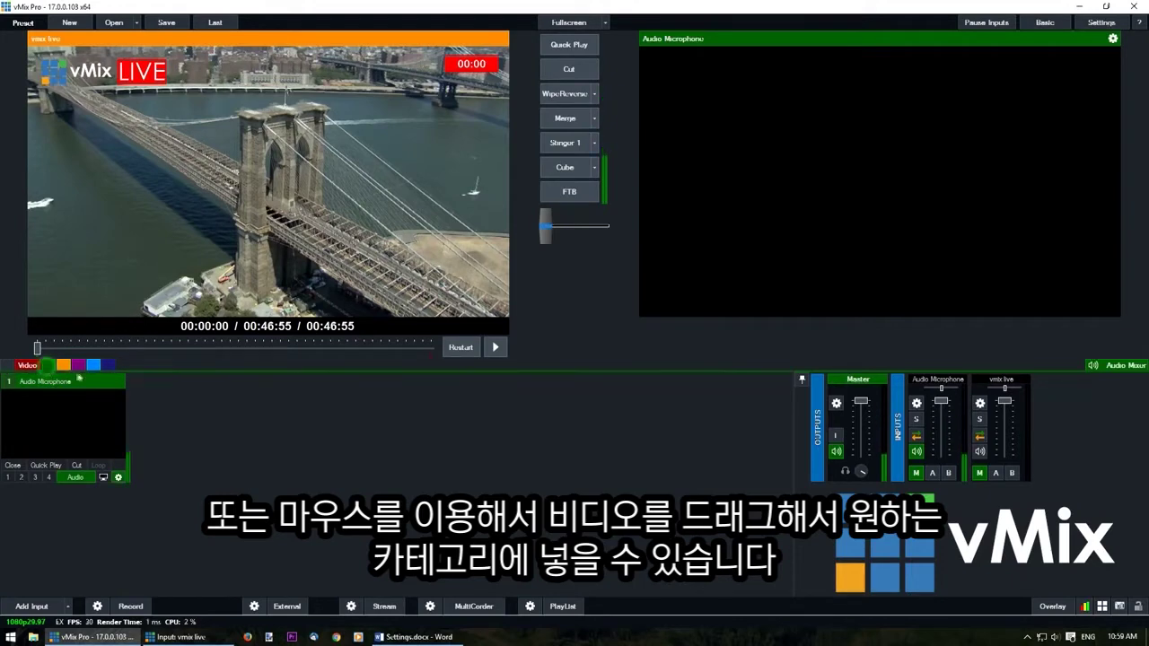
click(8, 365)
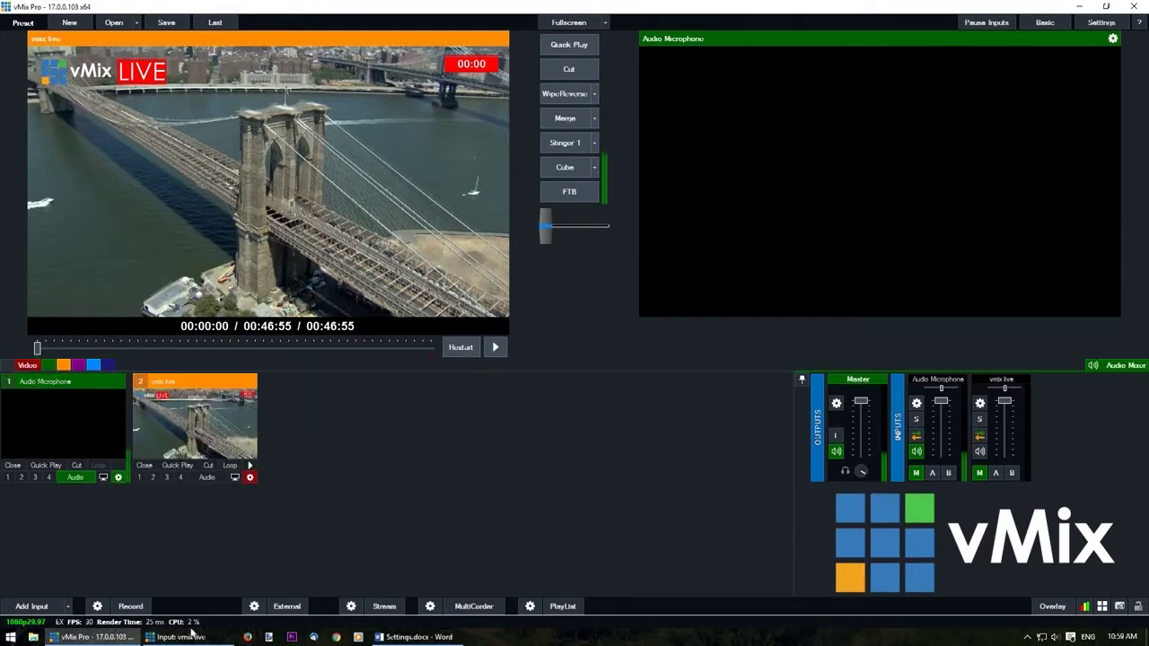
- Try Sharpen and zoom on vmix live, ending with Sharpen off and zoom restored
click(191, 633)
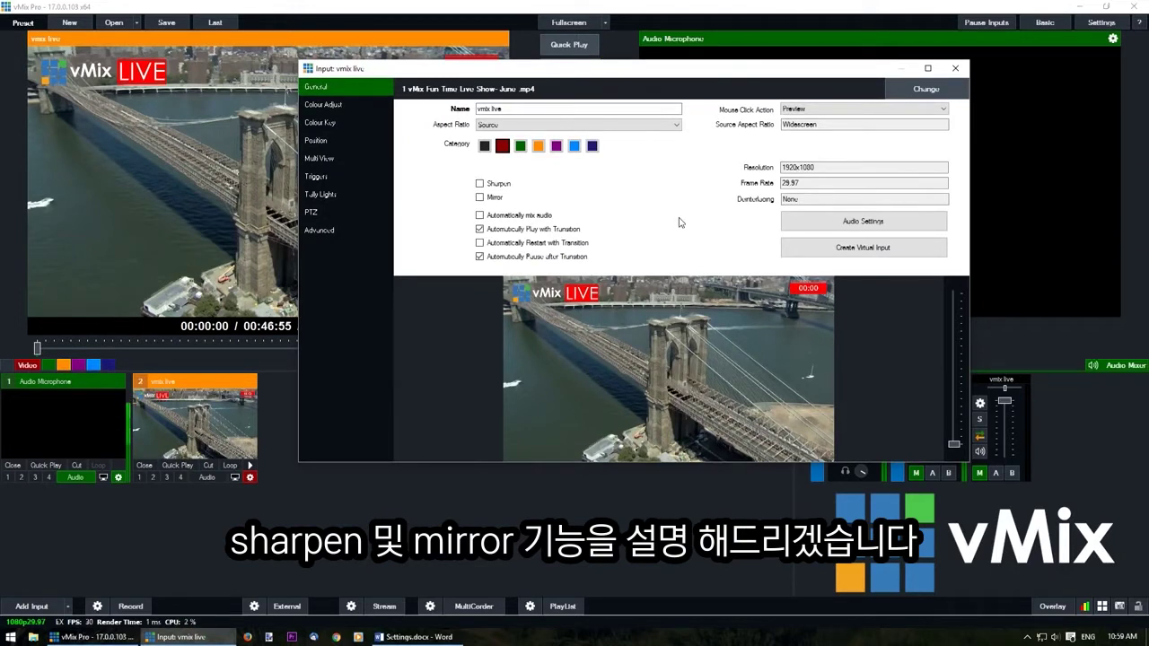
click(480, 185)
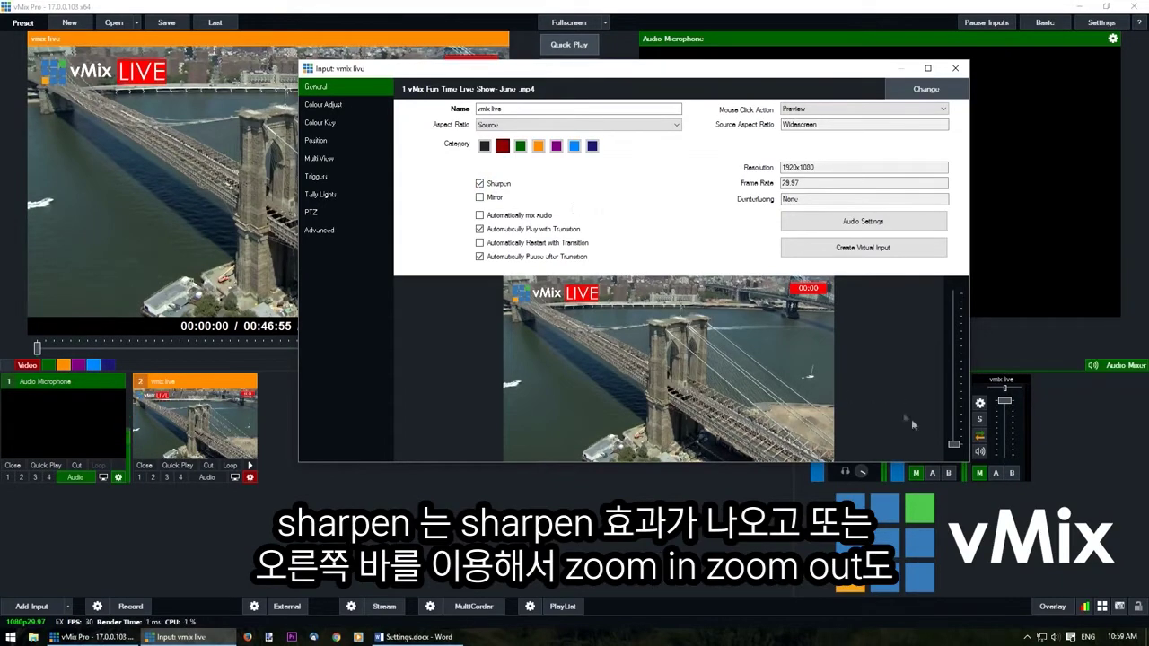
drag(954, 445, 955, 295)
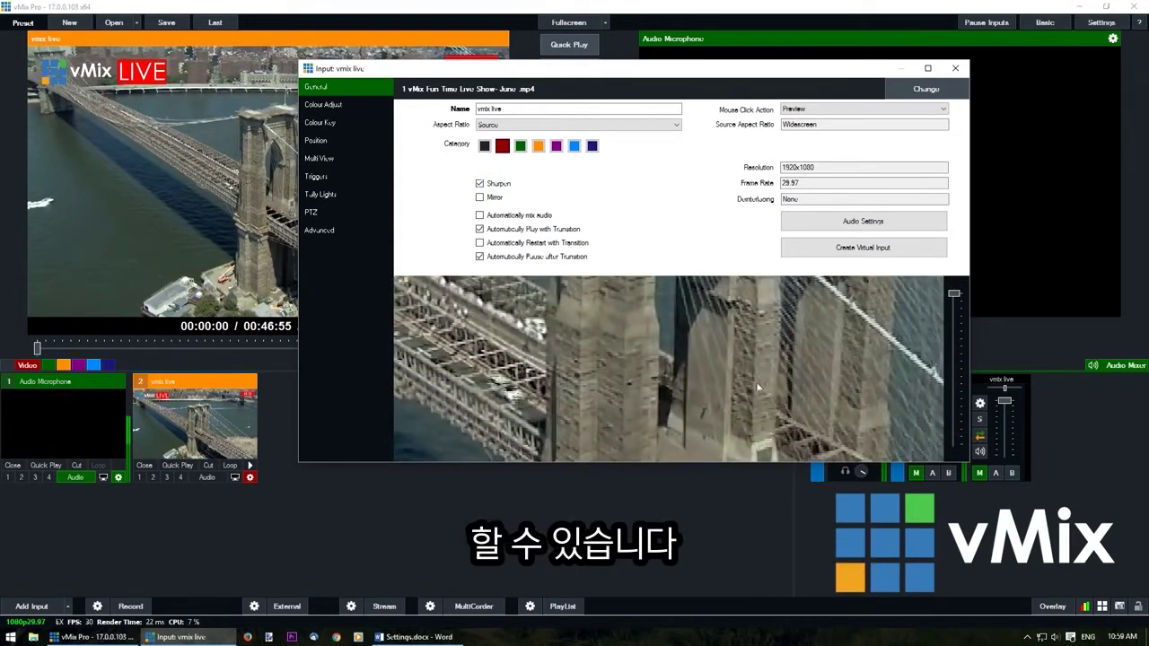
click(480, 184)
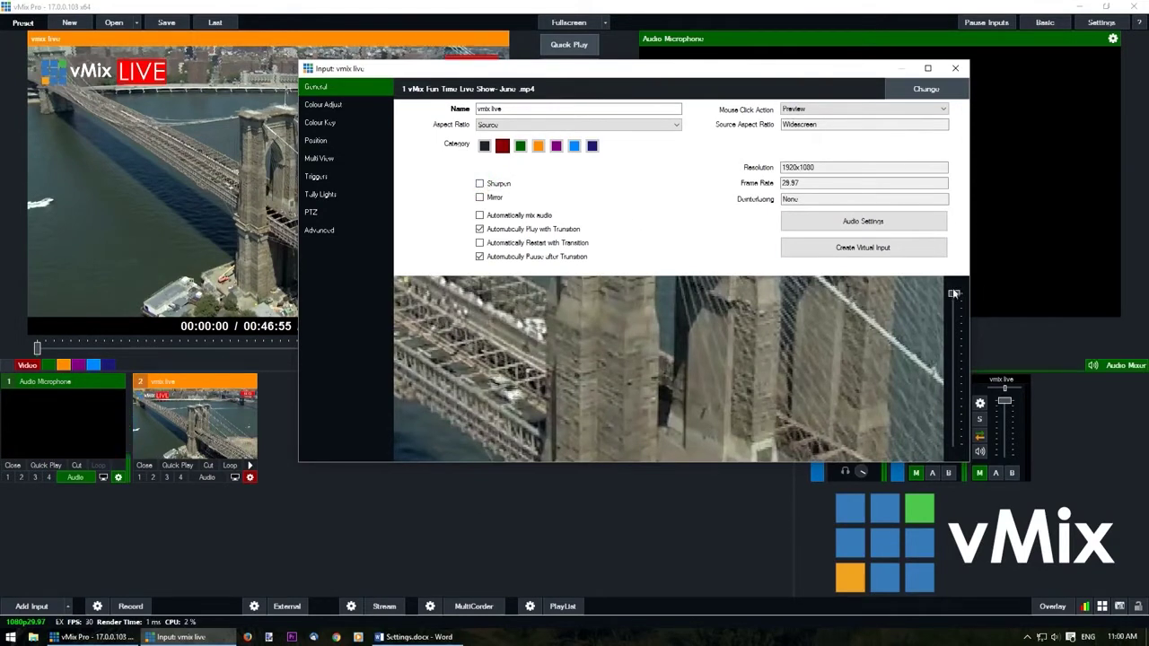
drag(954, 294, 954, 444)
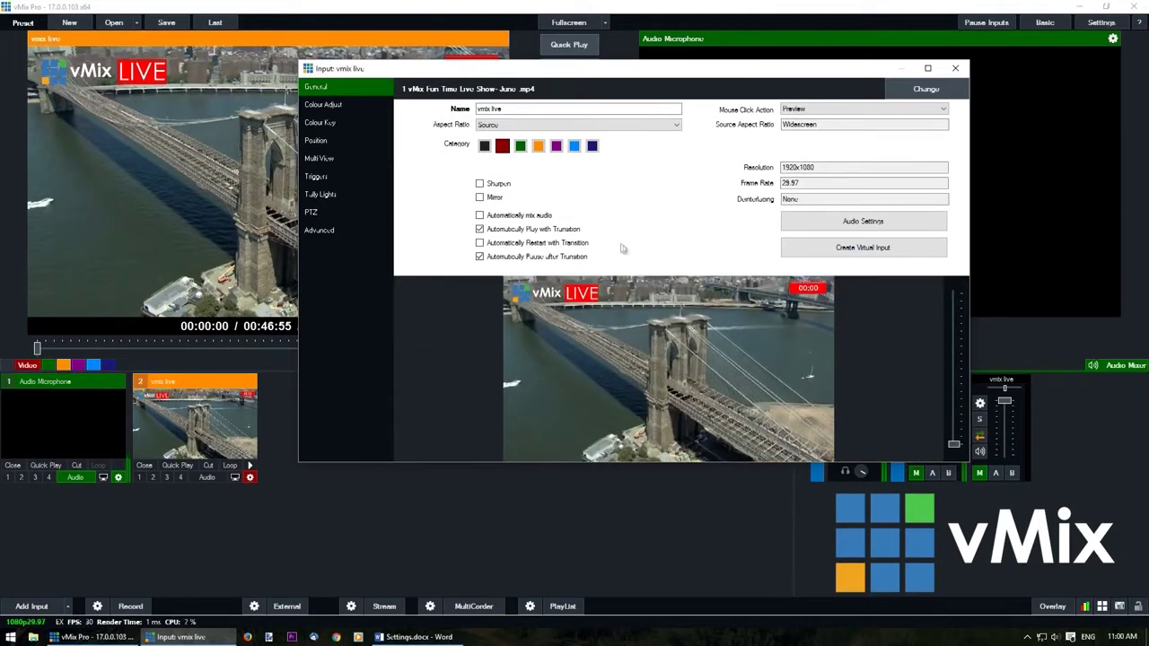
- Toggle Mirror on and off twice, leaving the picture unmirrored
click(480, 197)
click(480, 197)
click(481, 197)
click(481, 198)
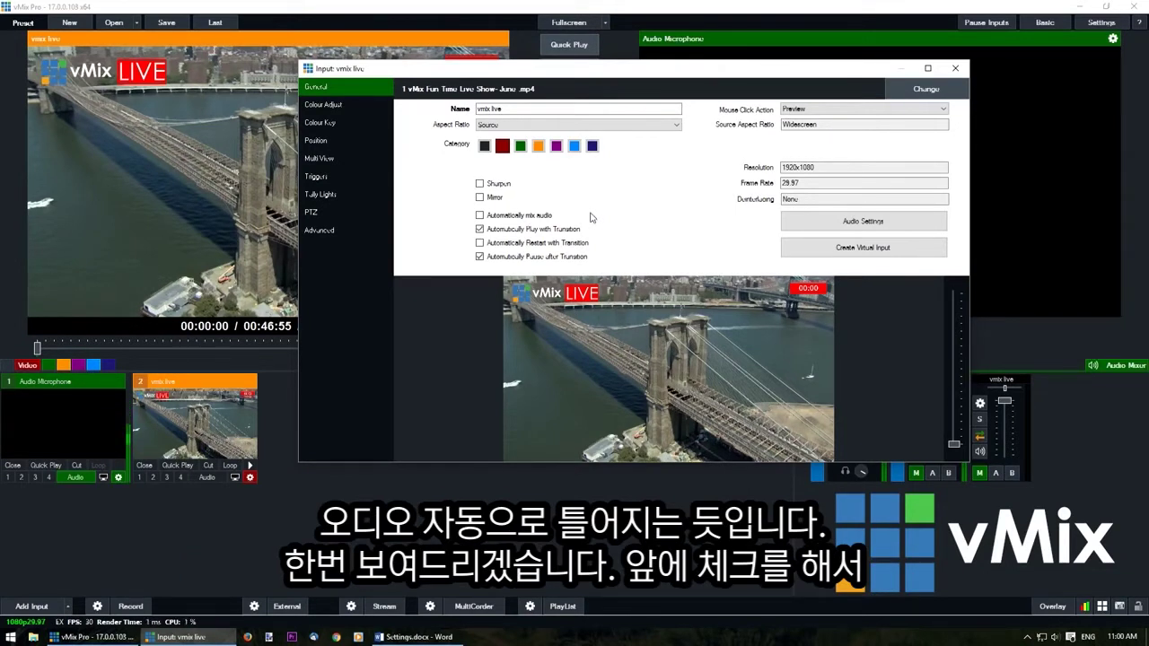
click(479, 216)
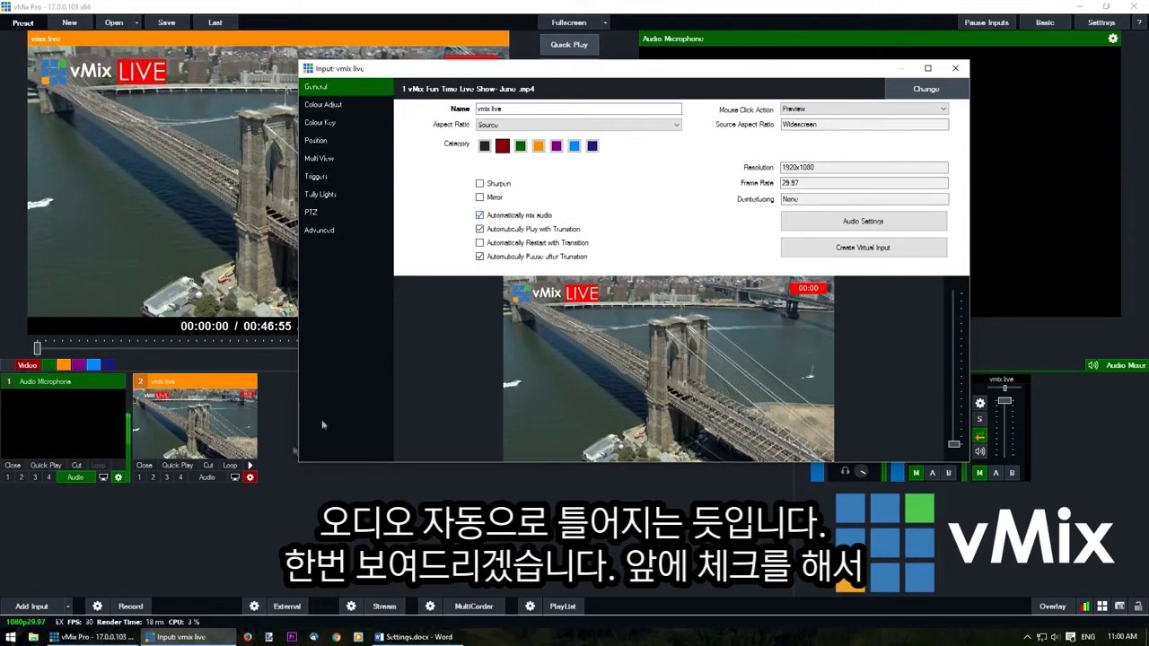
click(262, 519)
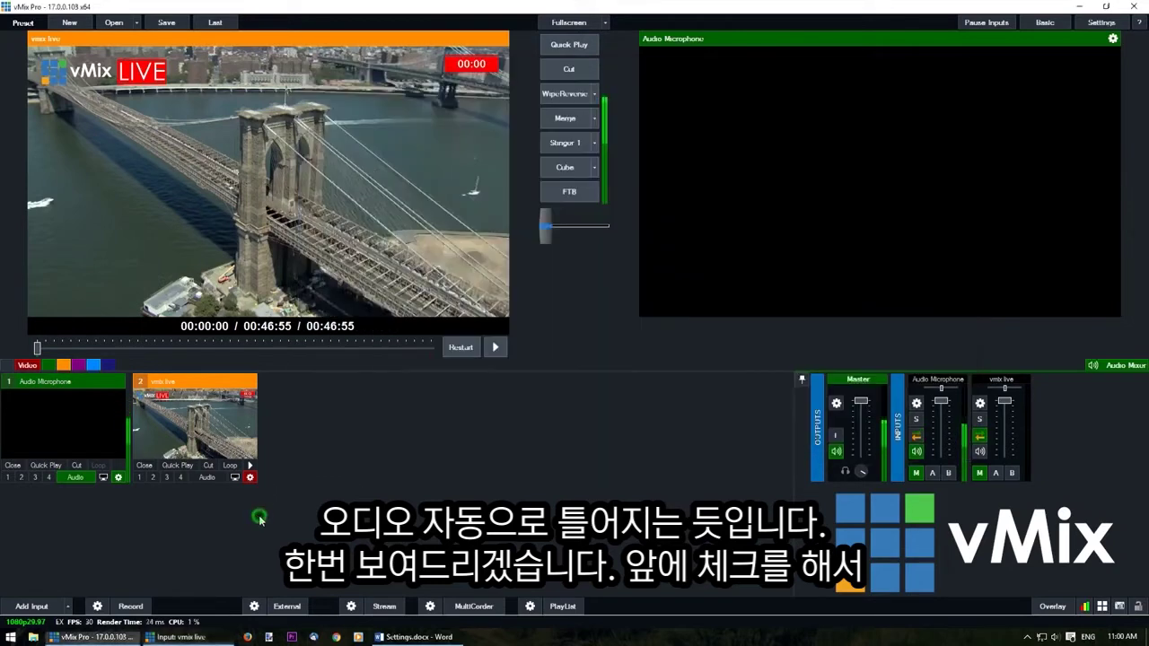
click(209, 465)
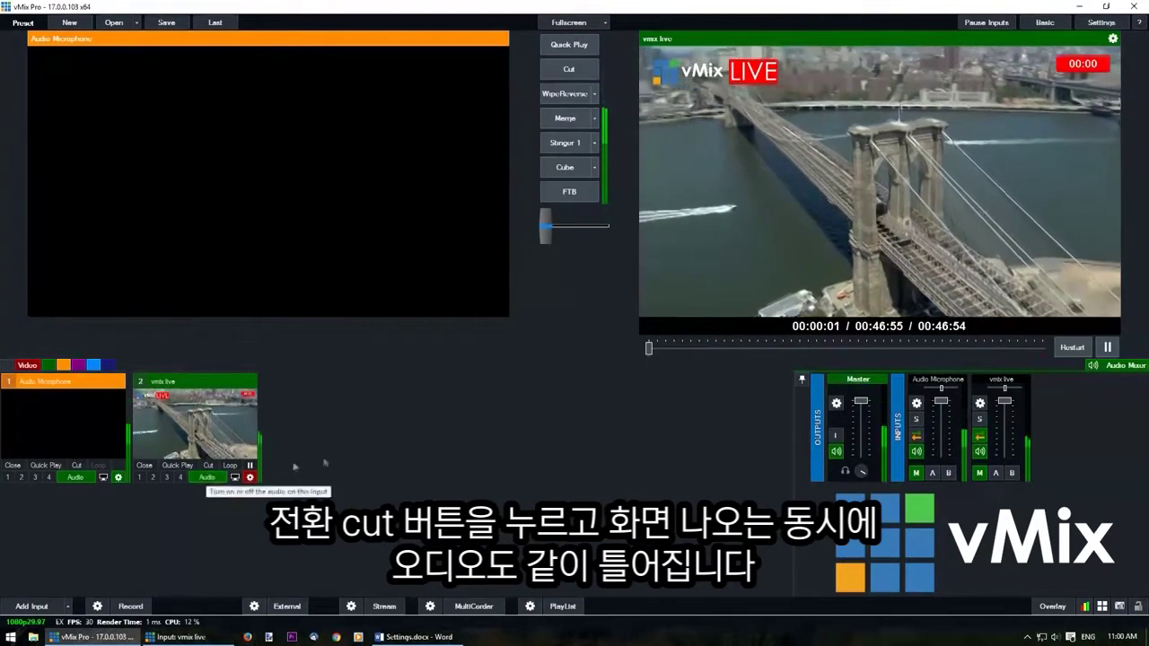
click(564, 70)
click(179, 637)
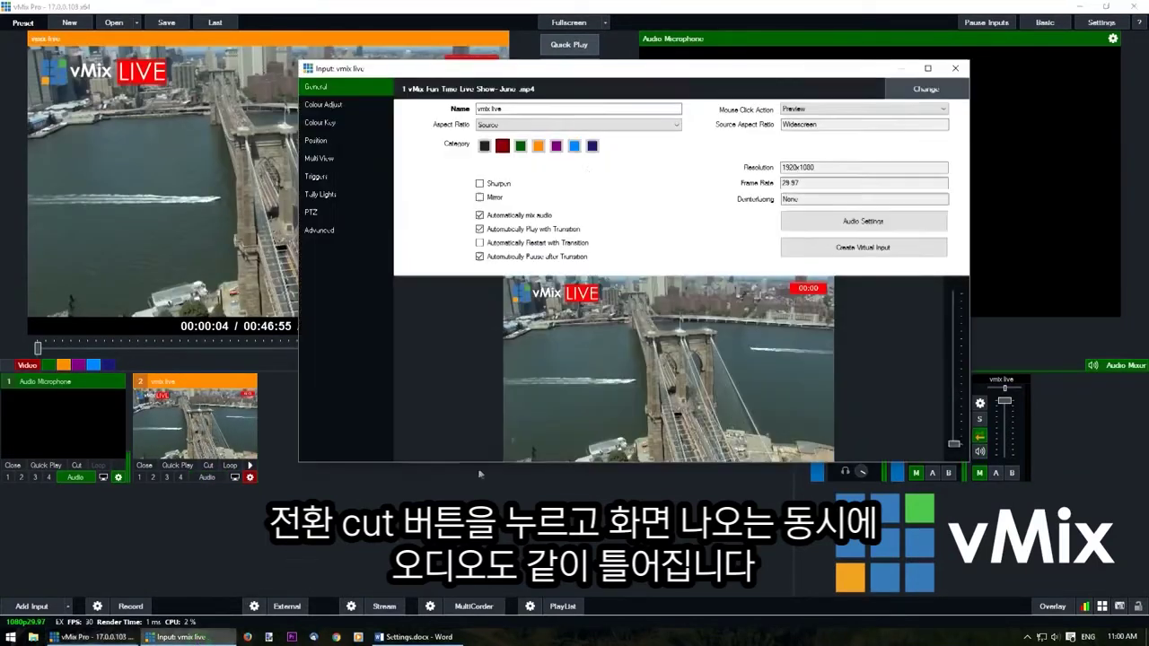
click(479, 216)
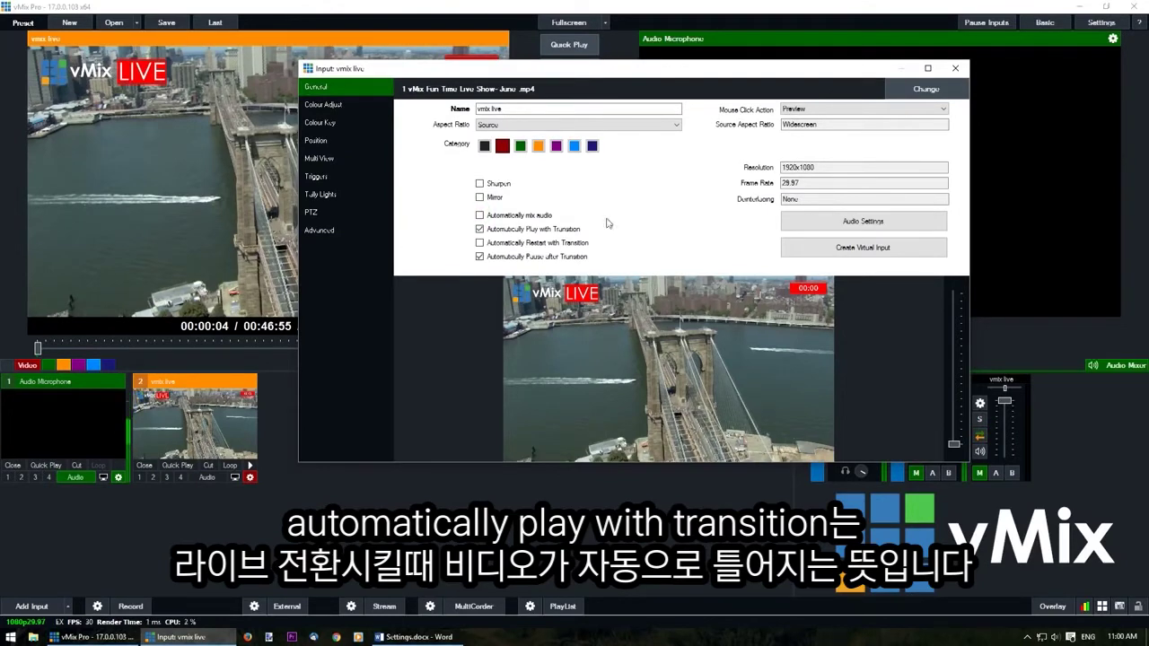
key(Escape)
click(208, 465)
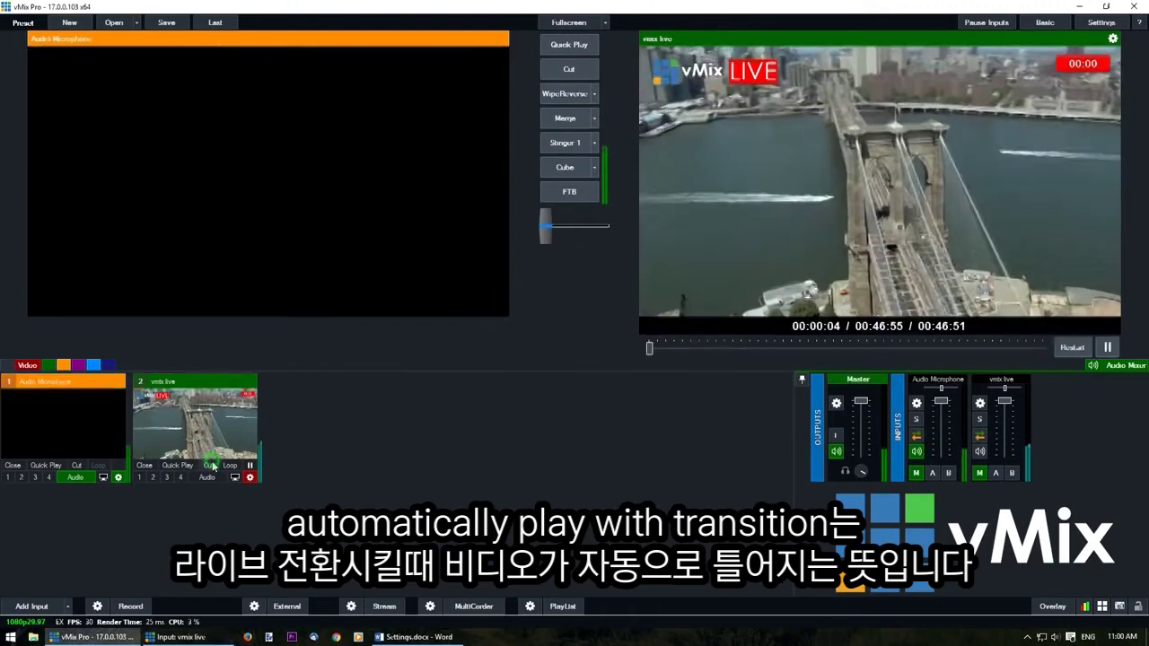
click(569, 69)
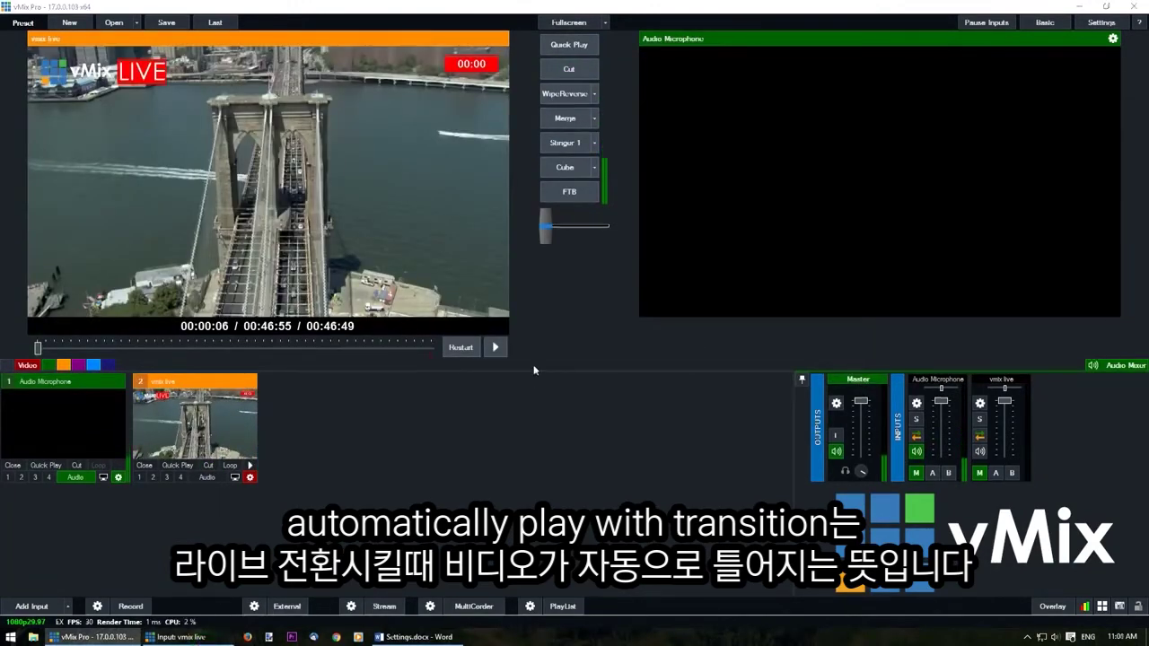
click(176, 637)
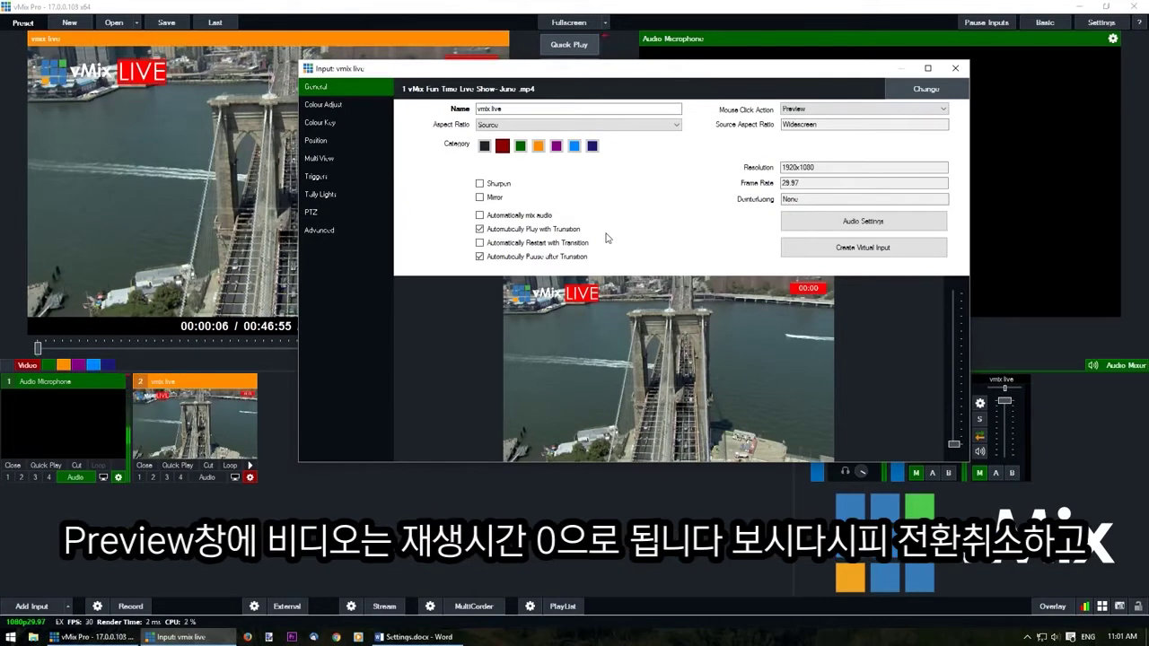
click(479, 242)
click(207, 466)
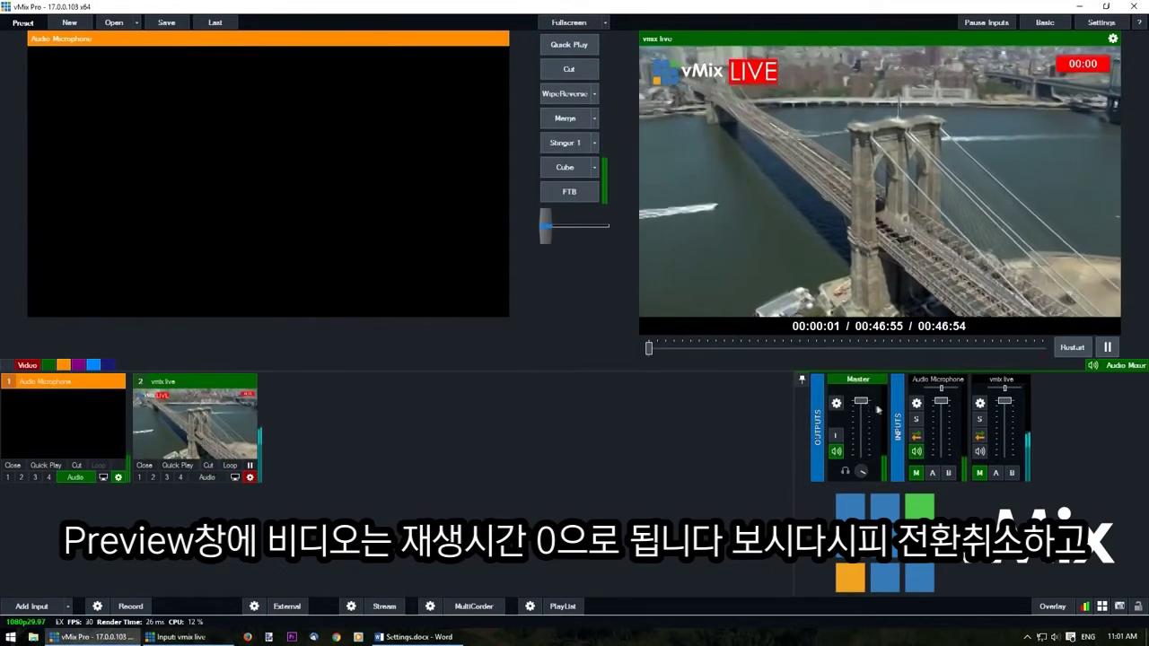
click(208, 465)
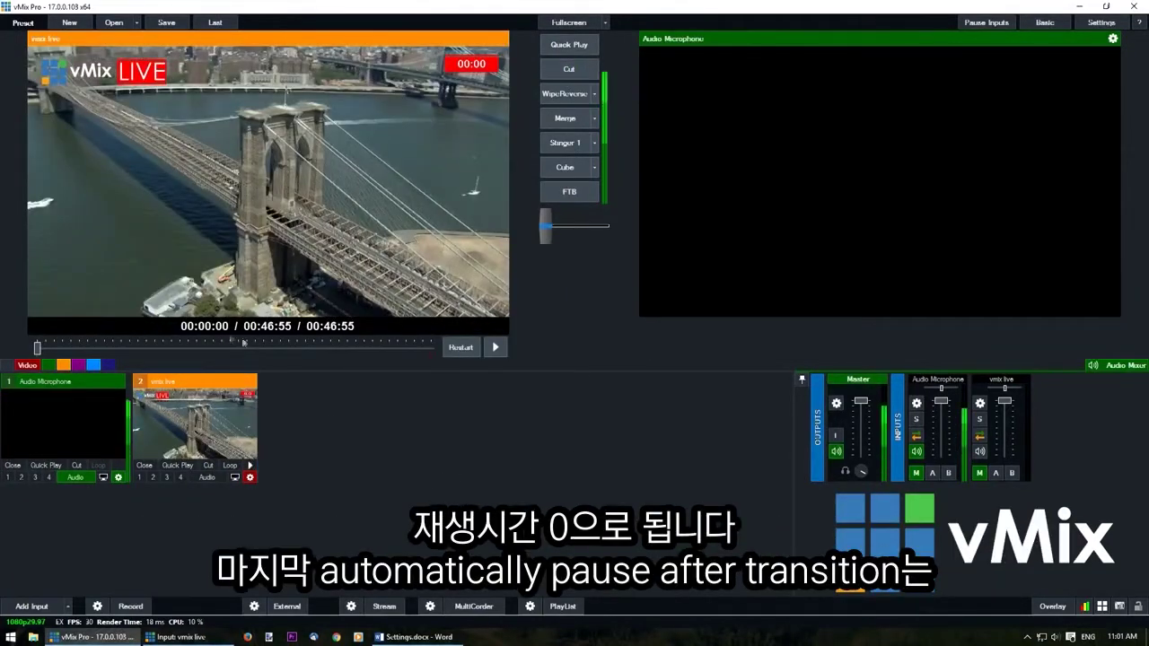
click(201, 637)
click(479, 243)
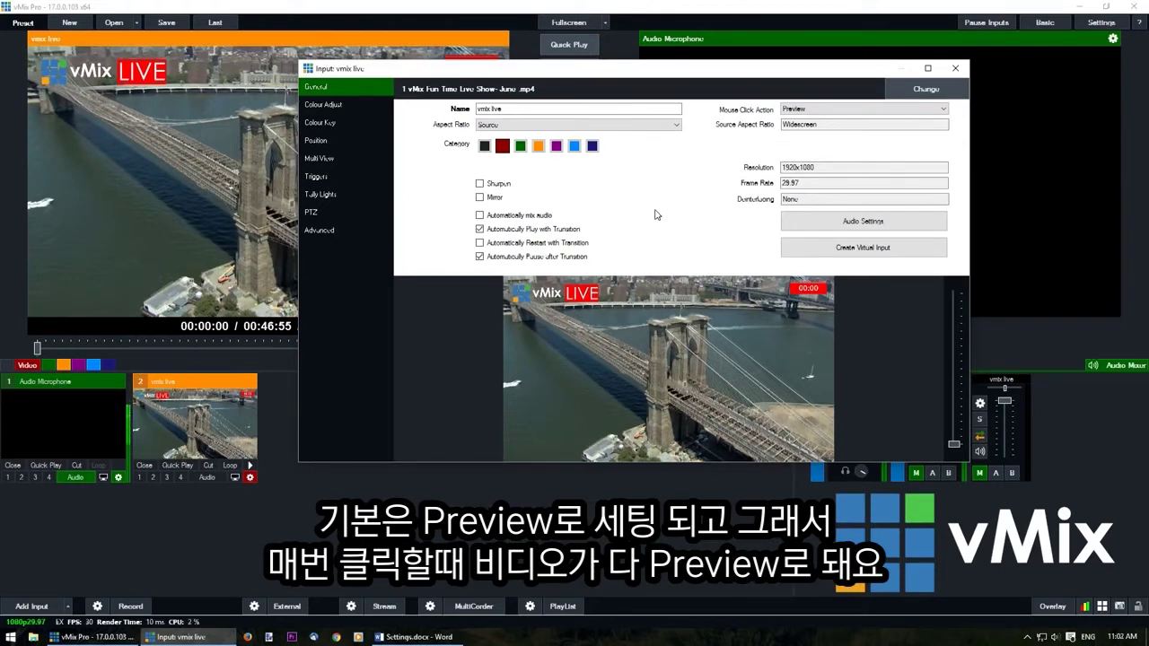
- Set Mouse Click Action to Cut and test it, then swap vmix live back to preview
click(815, 110)
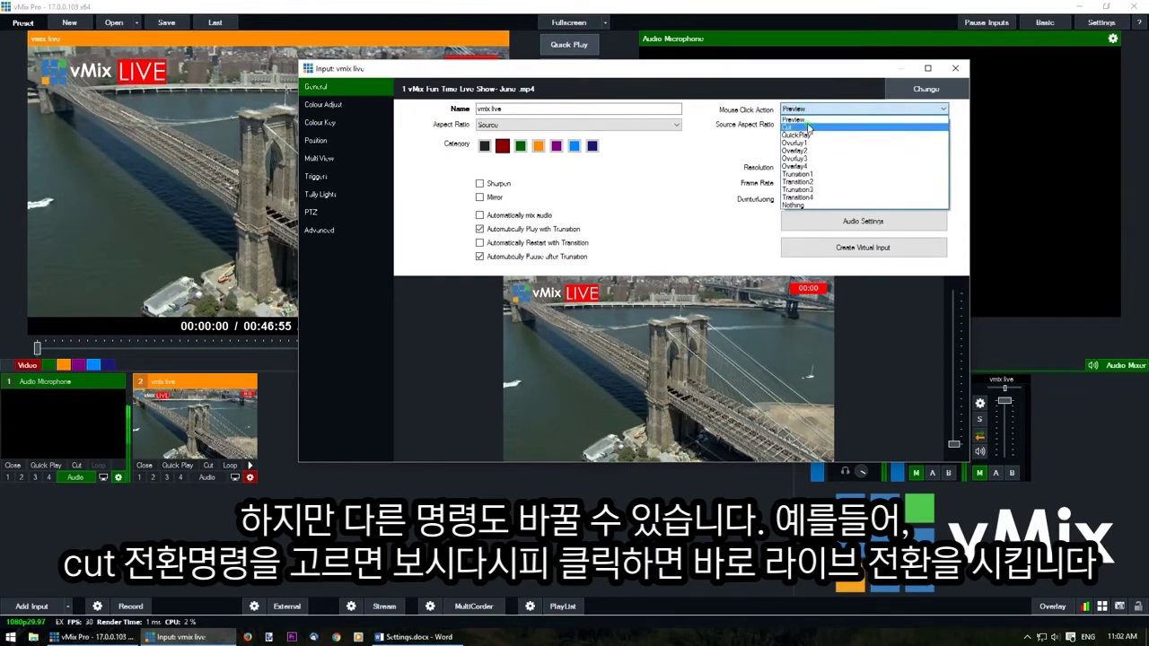
click(809, 127)
click(183, 427)
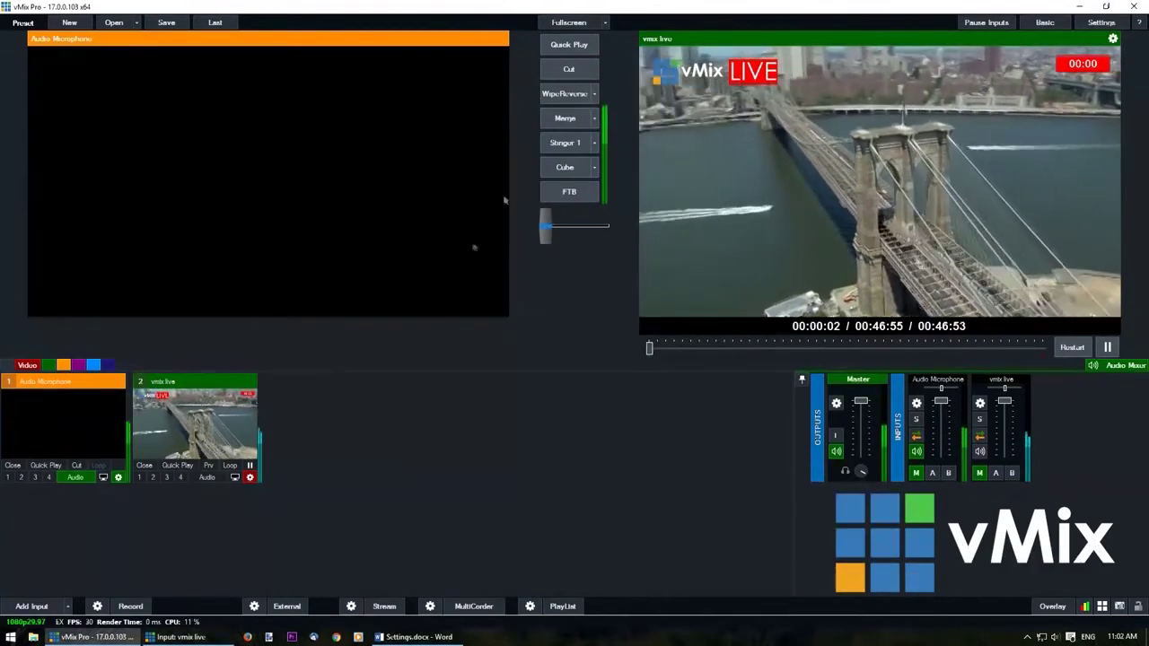
click(569, 69)
- Change Mouse Click Action to Overlay4 and test the overlay on and off
click(163, 638)
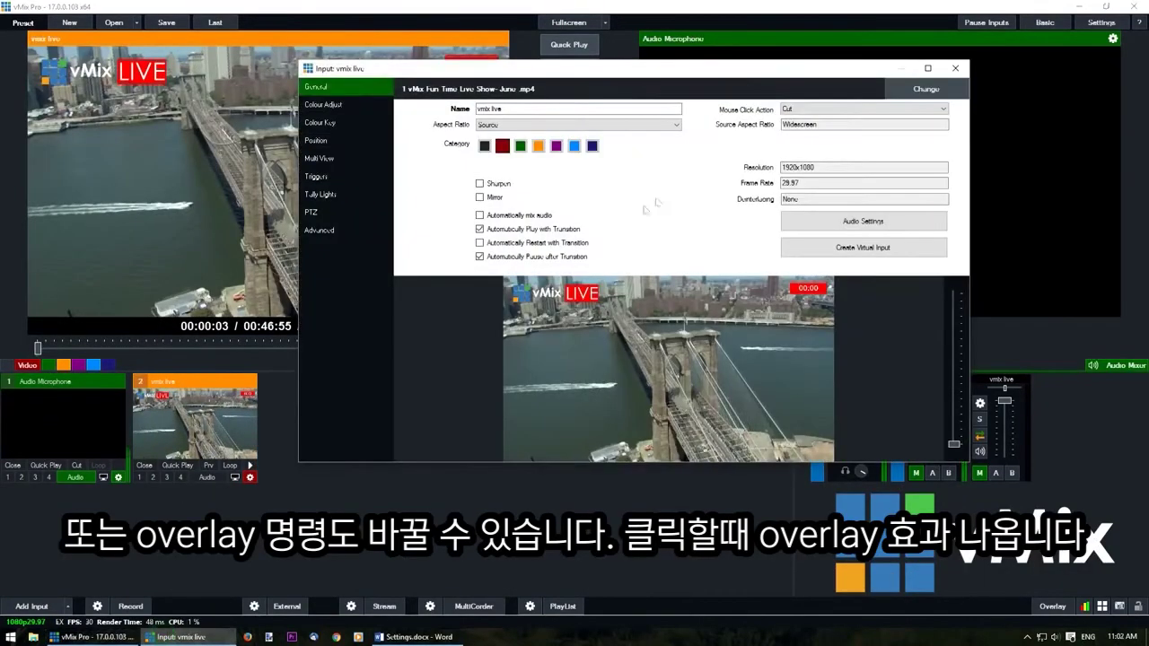
click(835, 109)
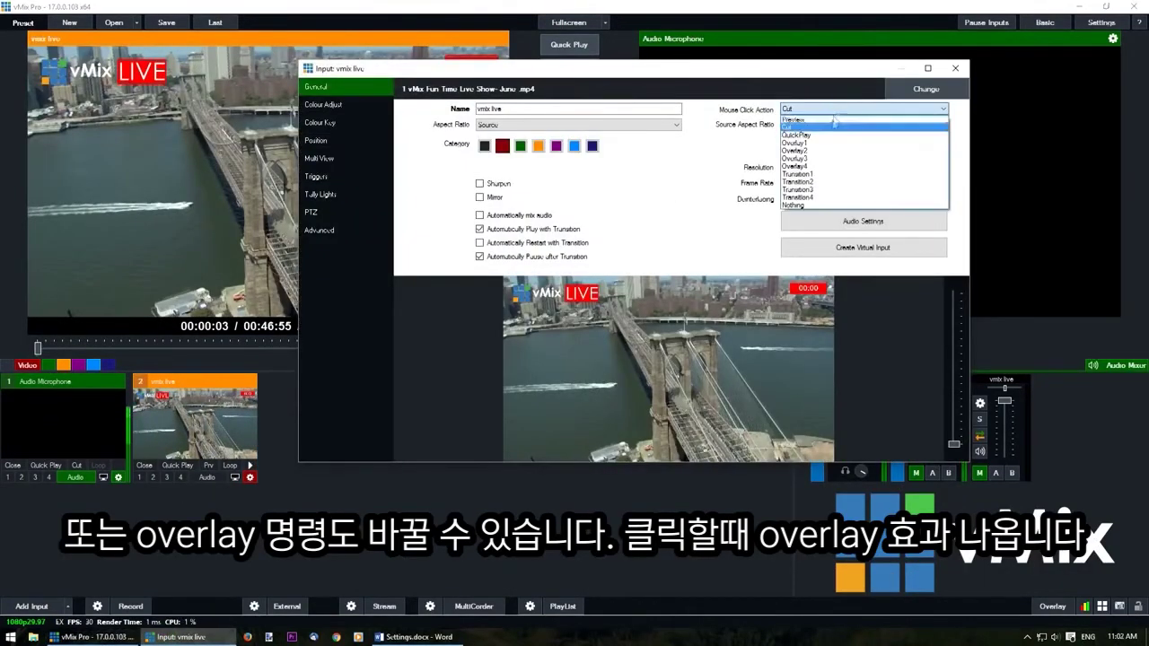
click(828, 166)
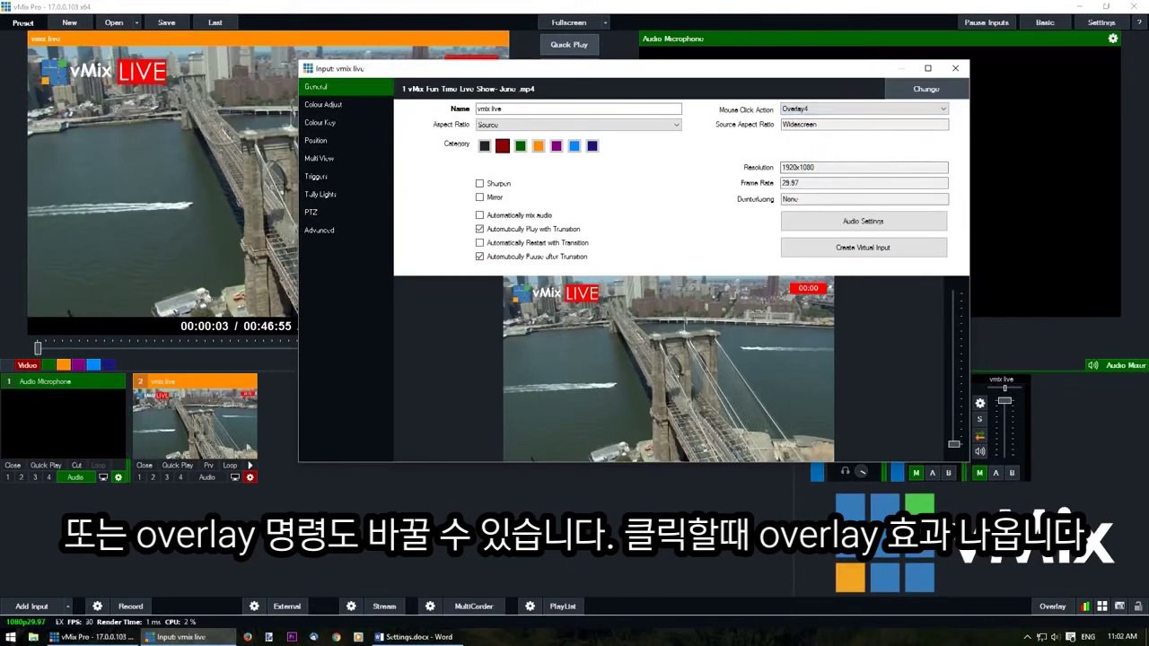
click(232, 429)
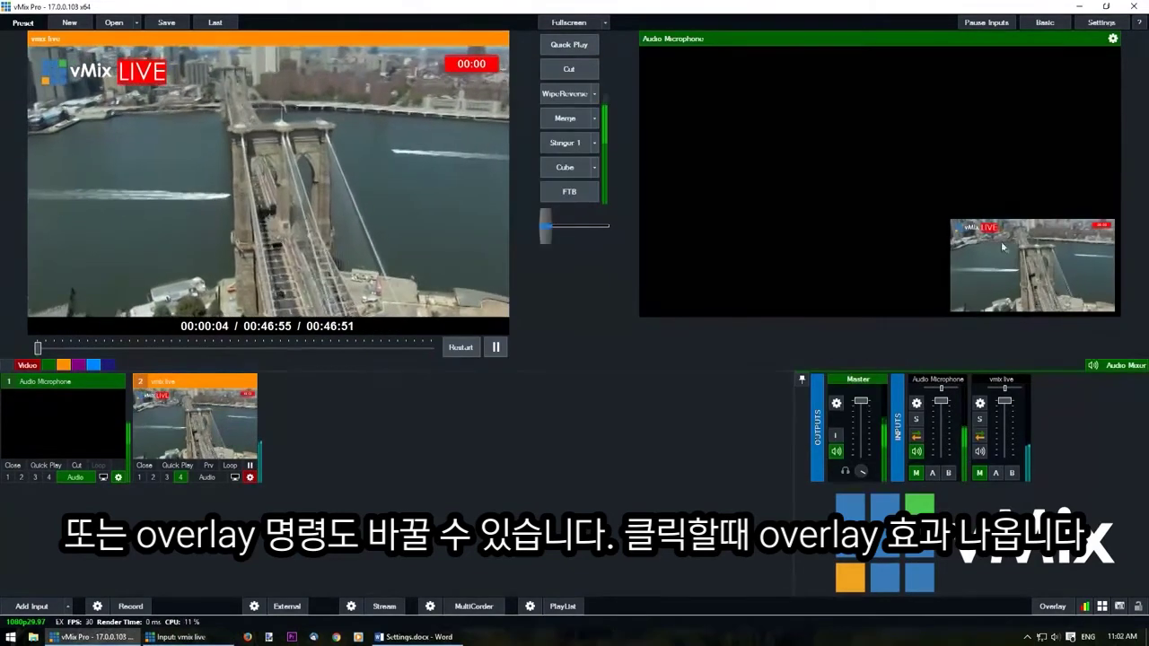
click(176, 457)
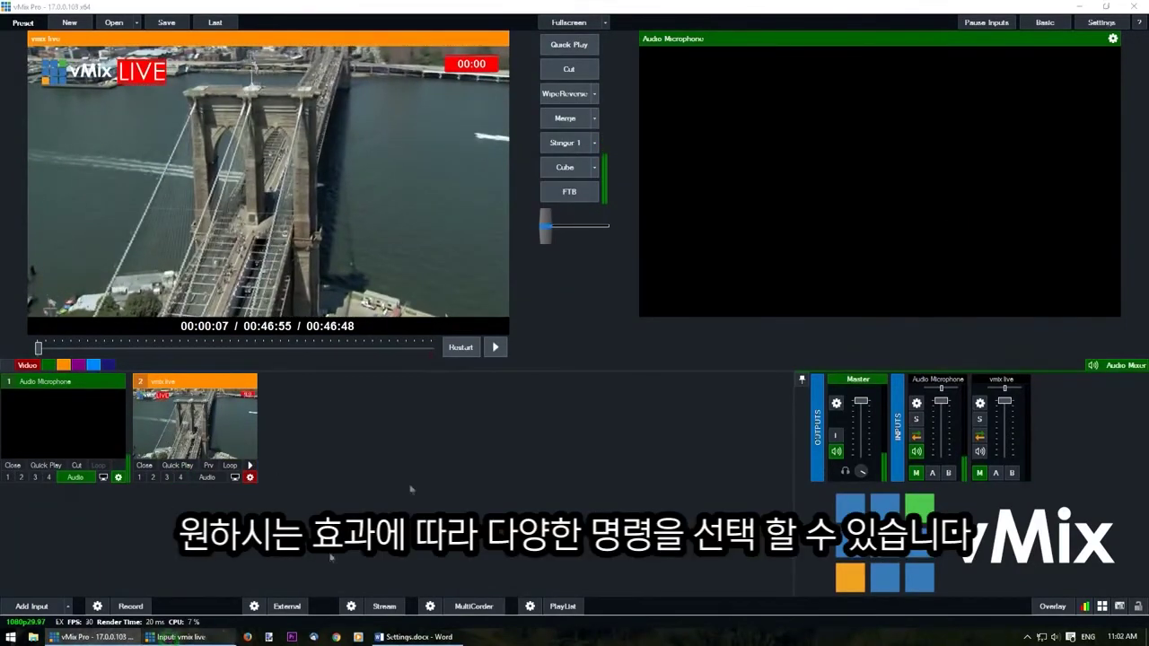
click(176, 636)
click(862, 108)
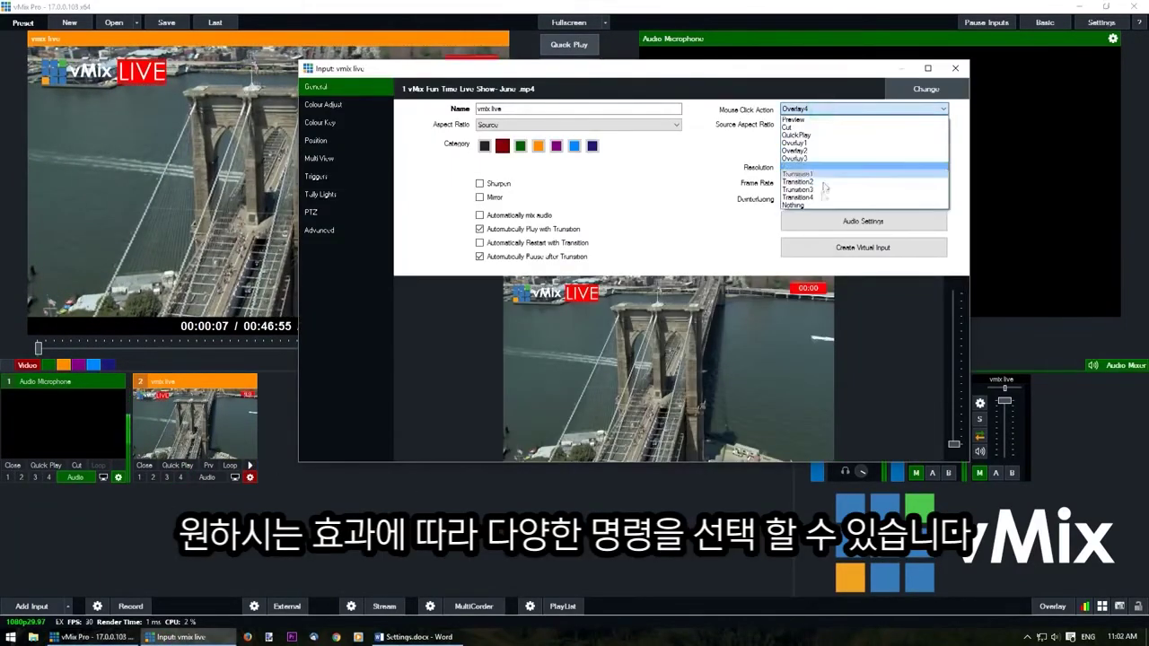
click(696, 156)
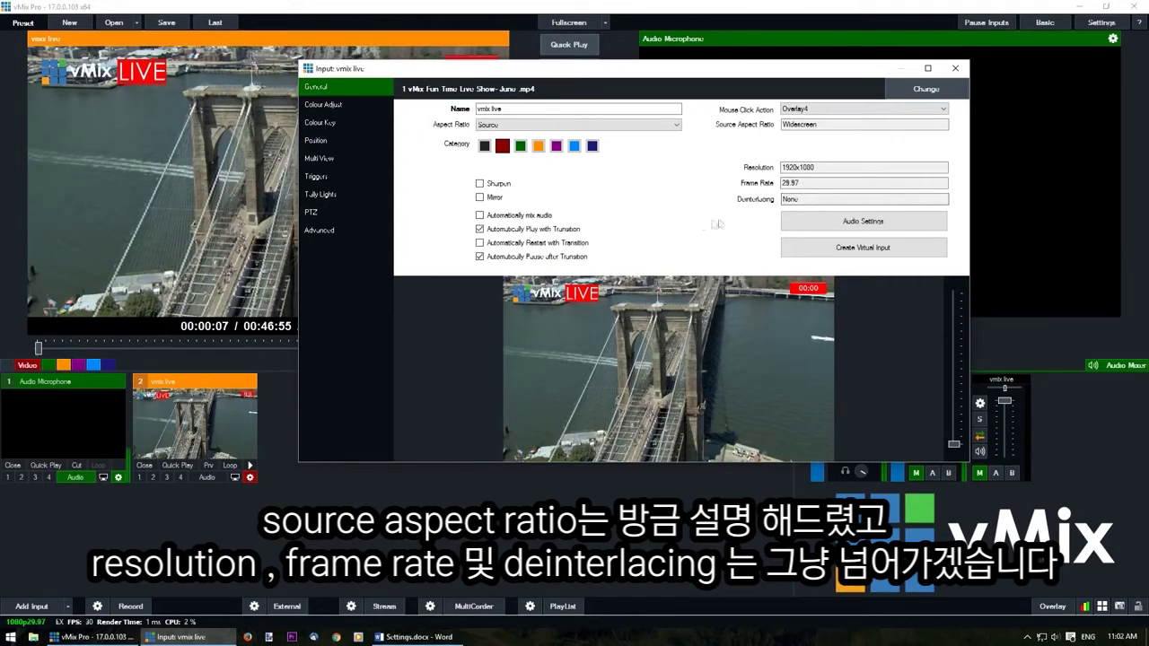
click(790, 221)
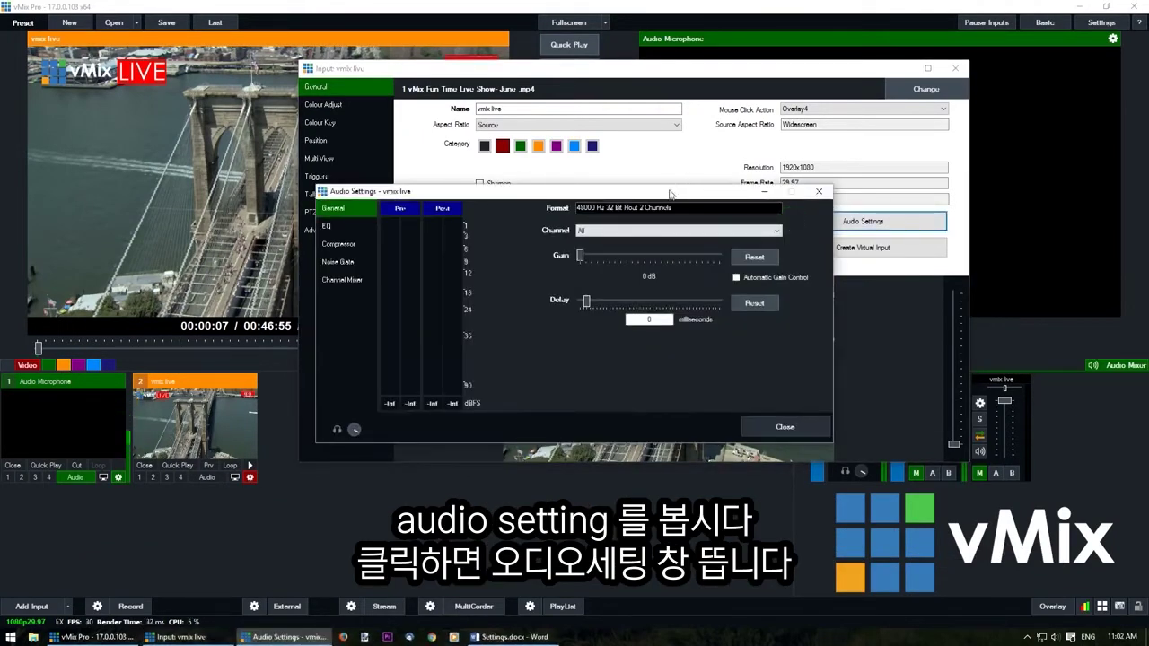
drag(683, 185, 694, 114)
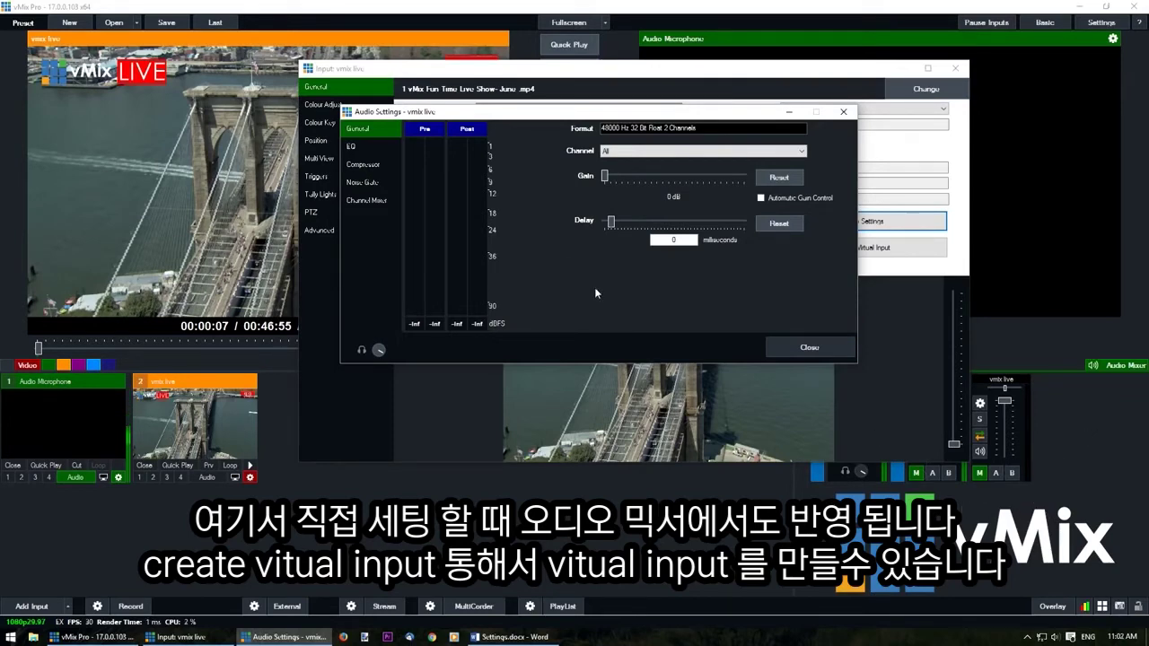
click(824, 347)
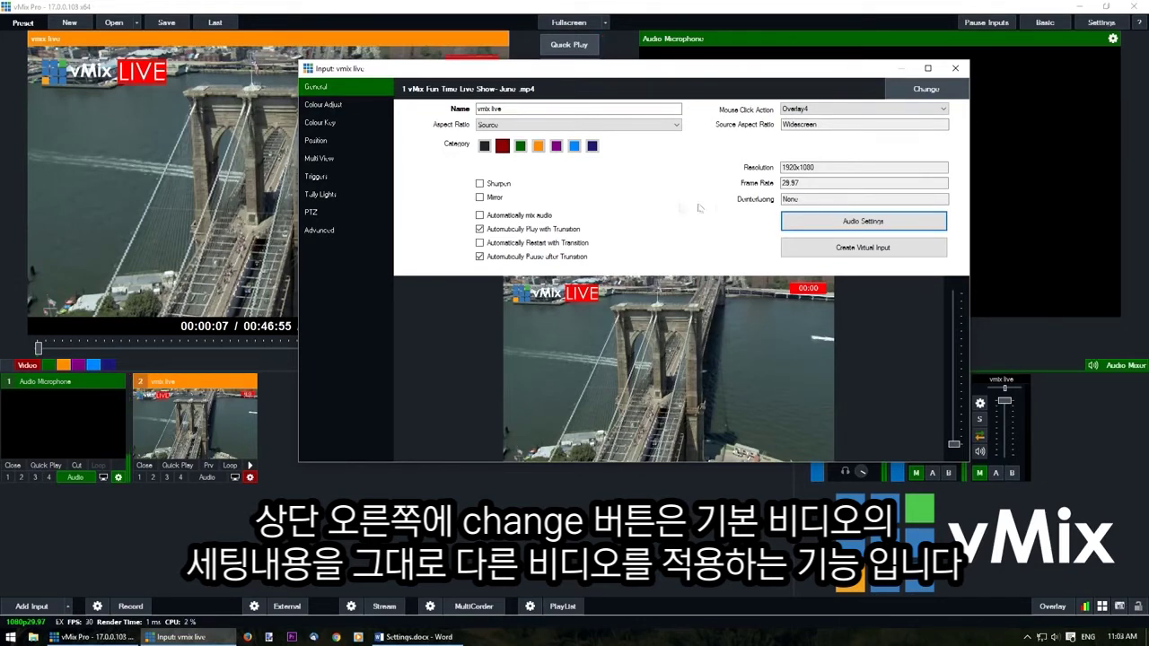
- Replace the input's source with aerial-shot-of-big-and-little-cottonwood-canyons-utah.mp4
click(926, 89)
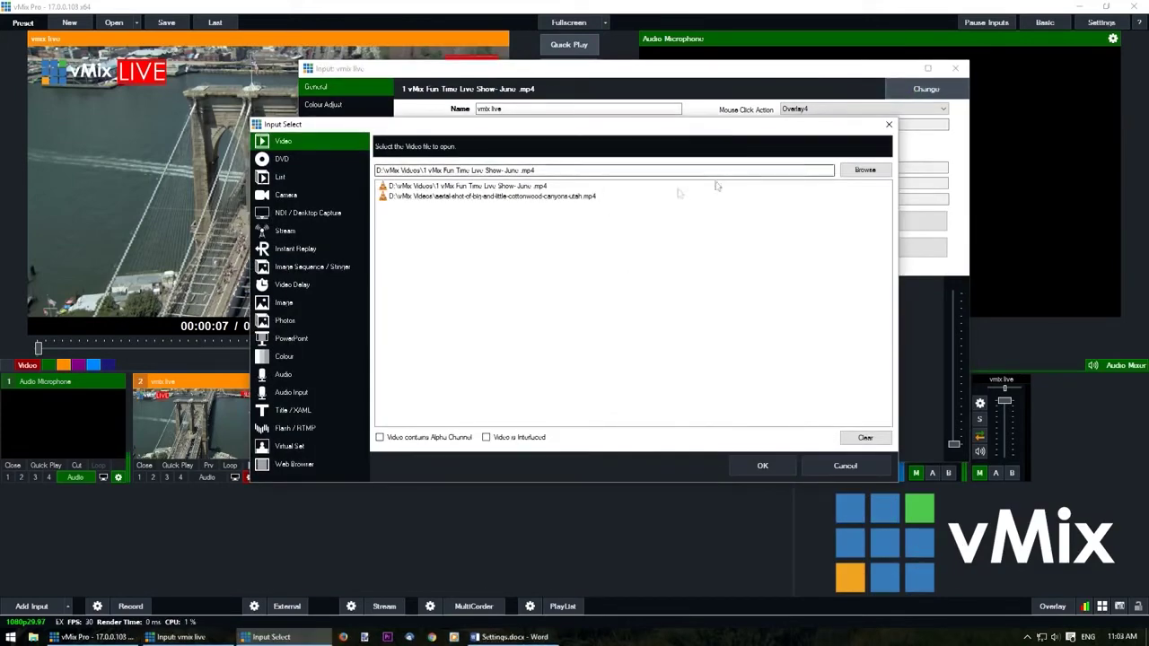
click(865, 170)
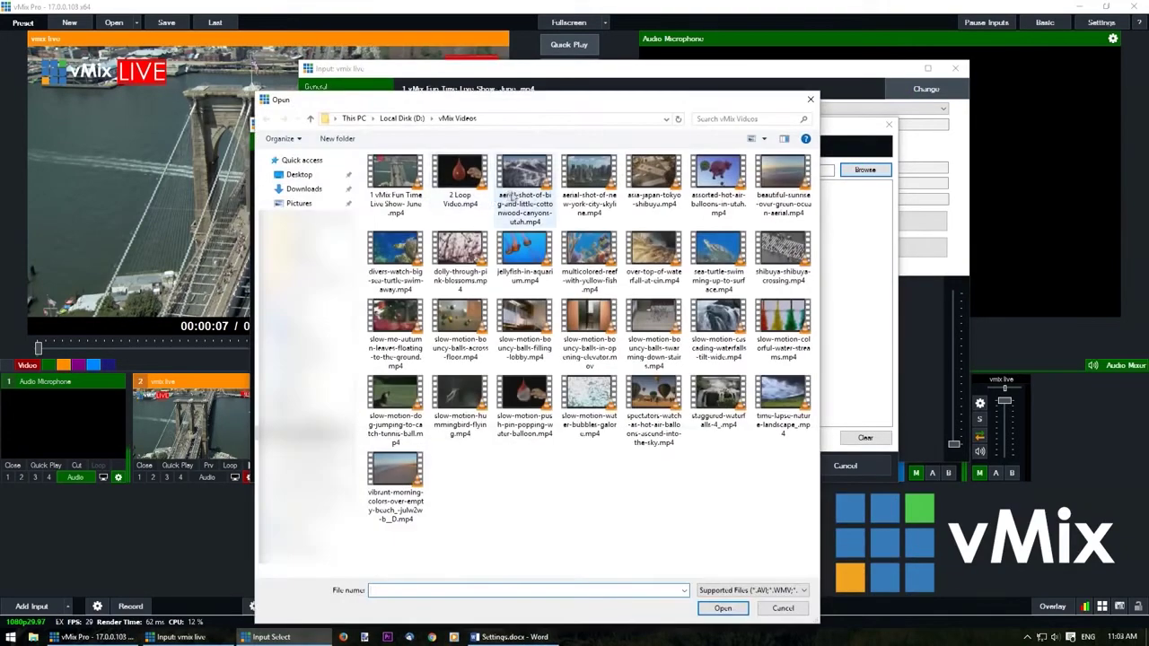
click(524, 184)
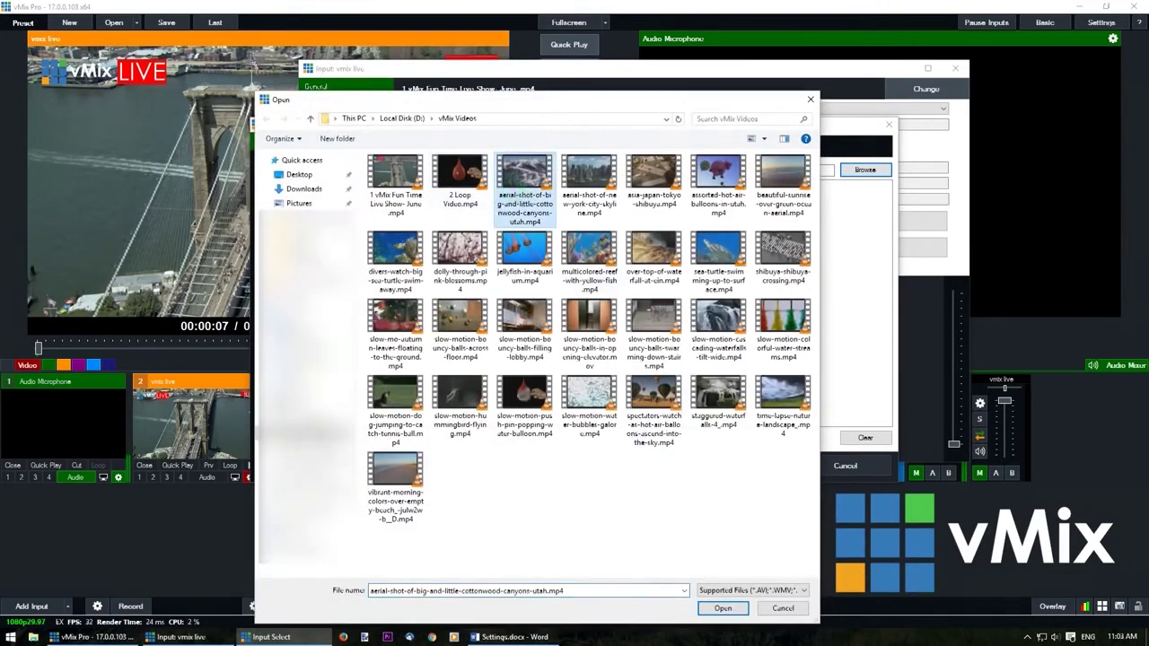
click(726, 609)
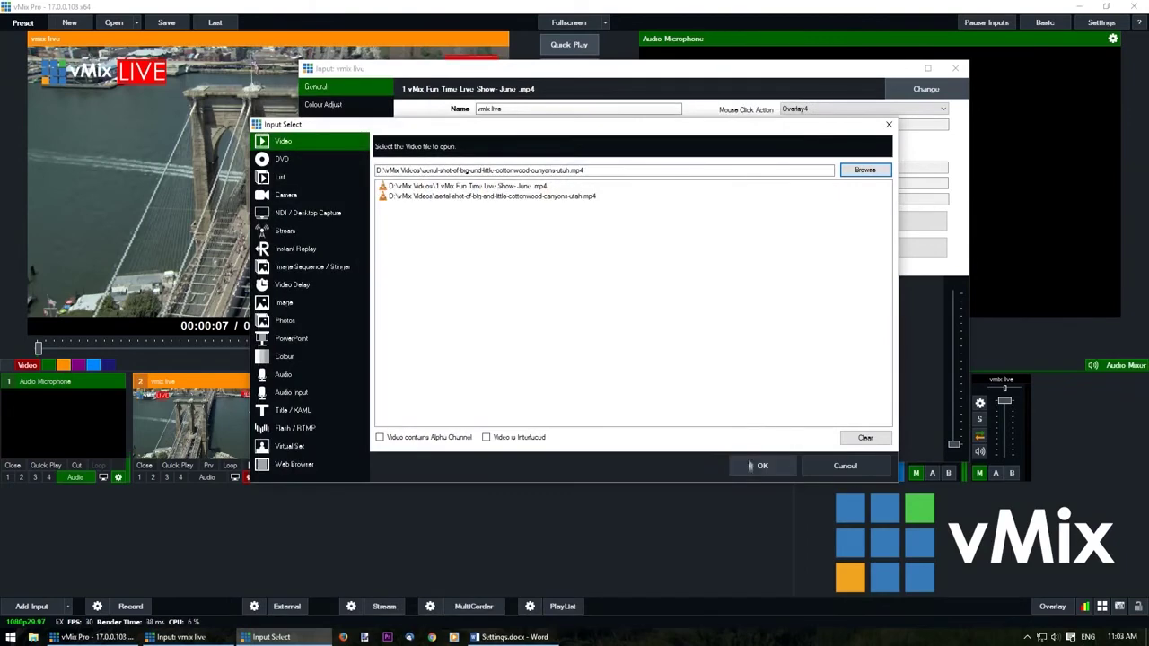
click(754, 466)
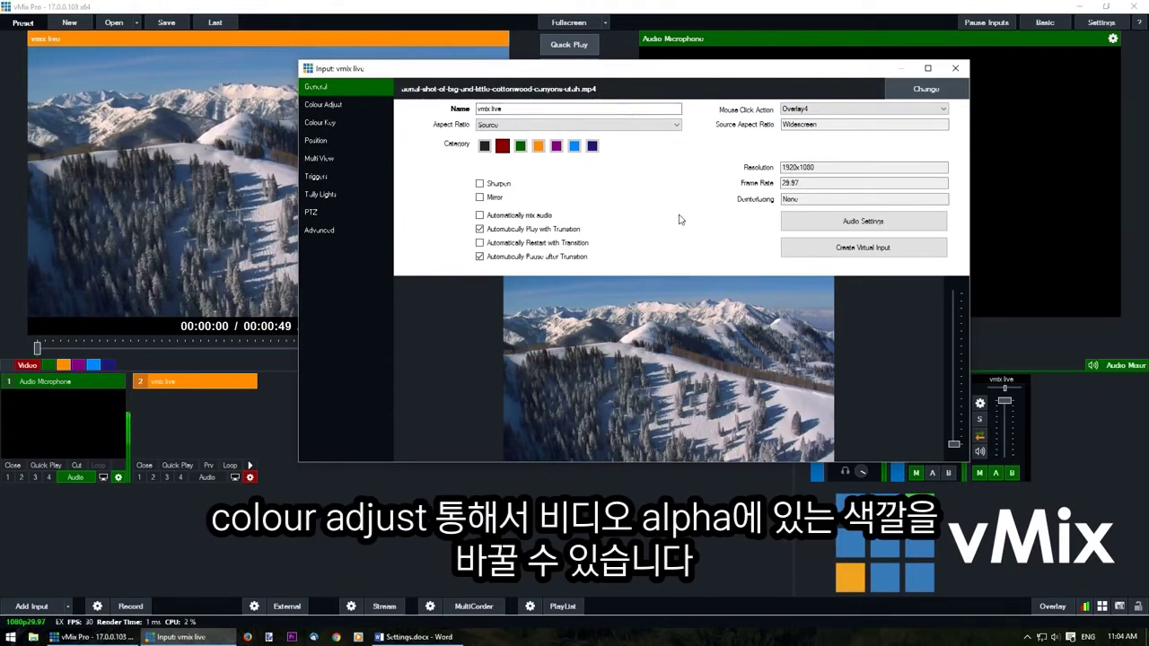
click(357, 105)
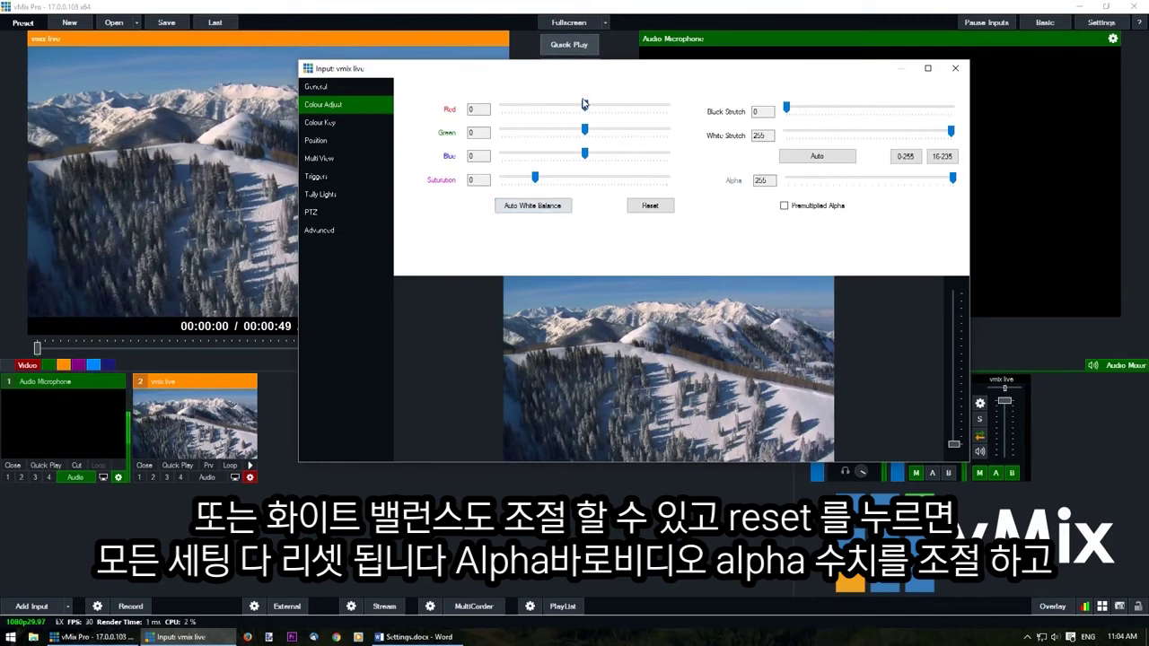
- Test red/green, alpha and saturation adjustments, resetting each back to default
drag(585, 106, 623, 153)
click(652, 207)
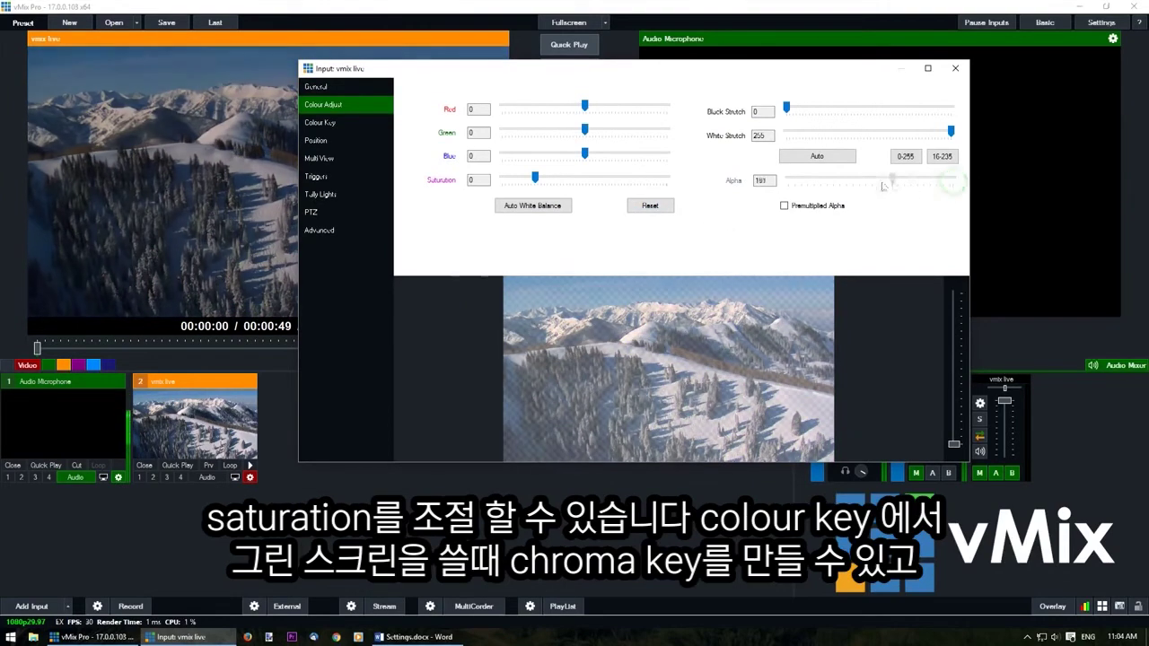
drag(954, 180, 948, 179)
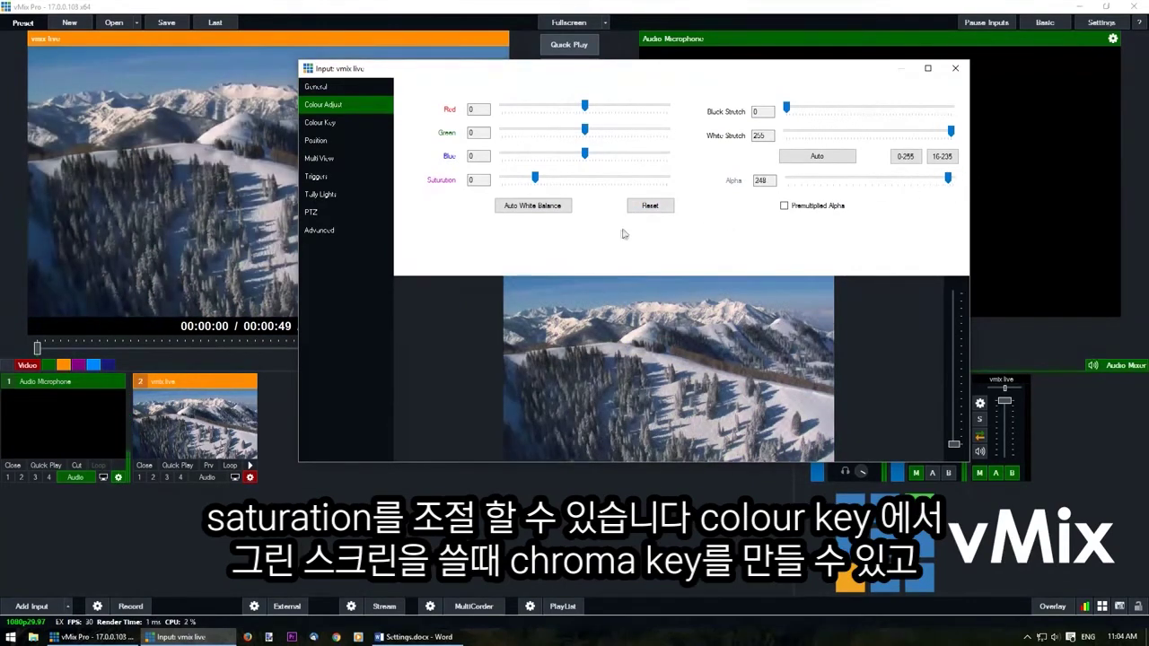
click(649, 206)
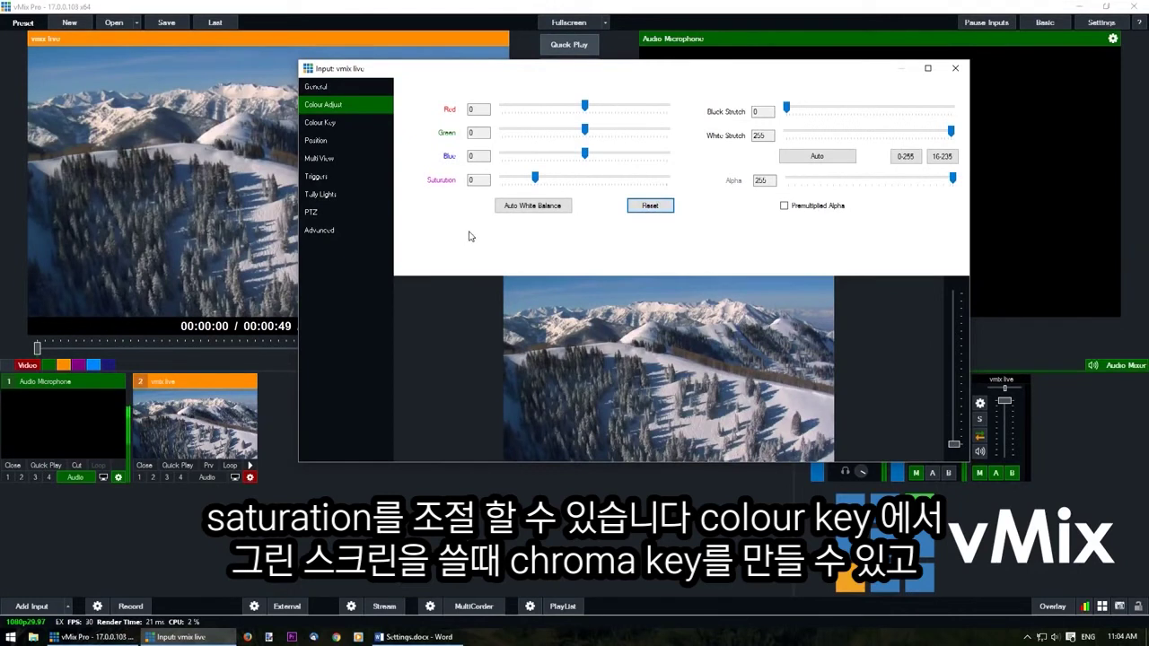
drag(535, 178, 501, 179)
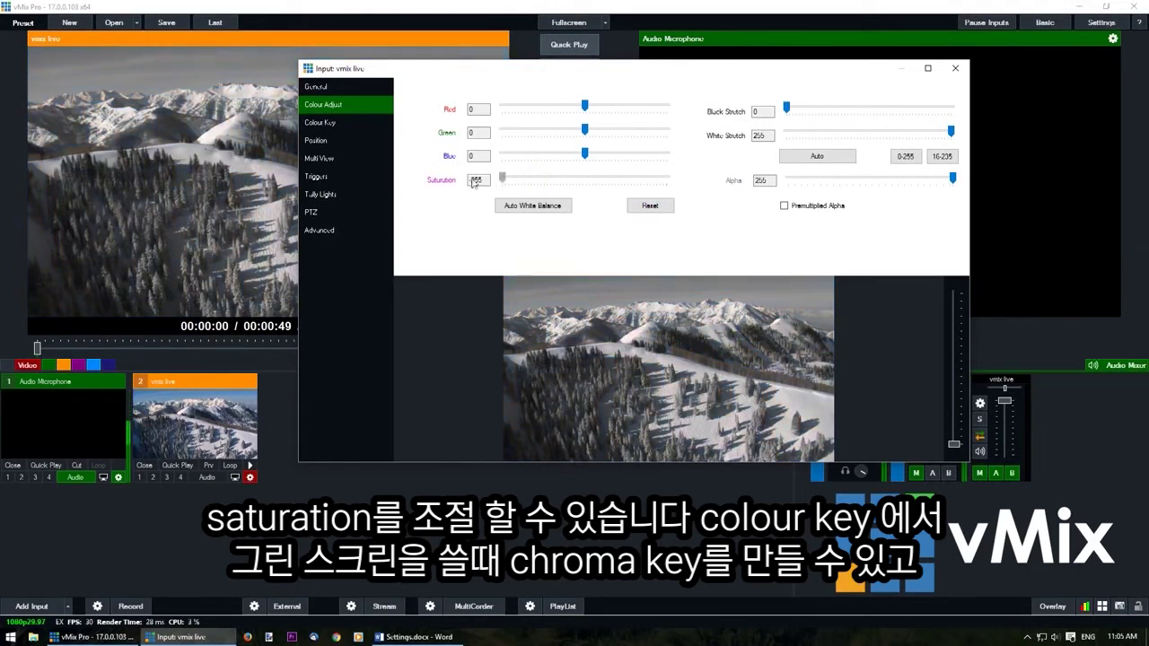
click(639, 207)
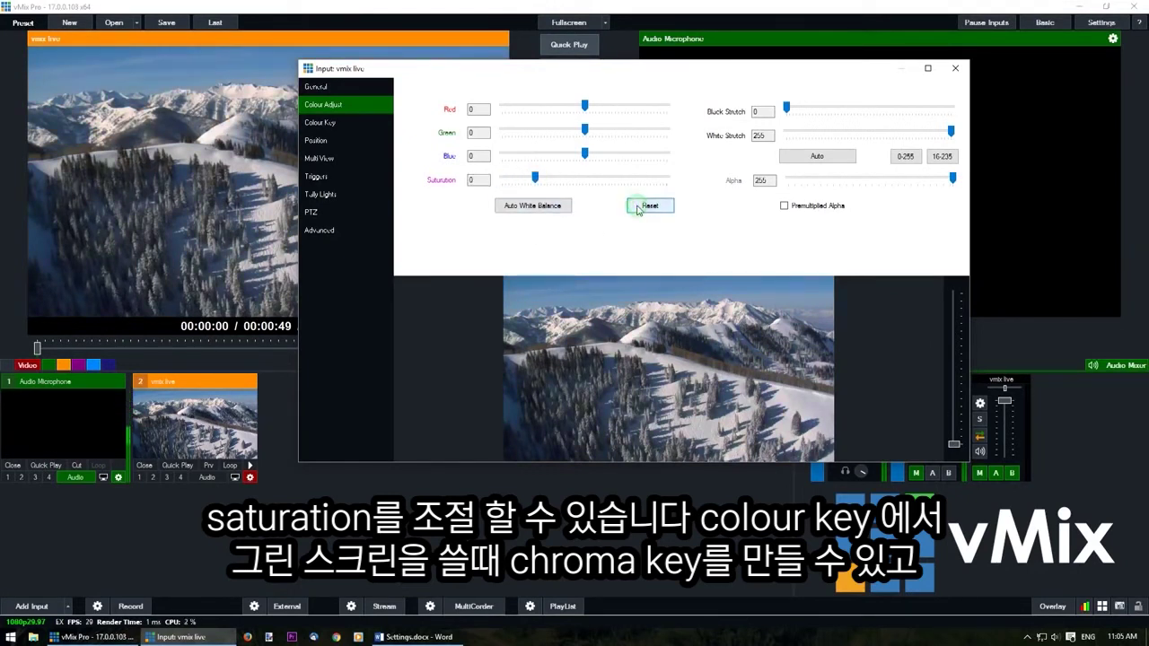
click(350, 124)
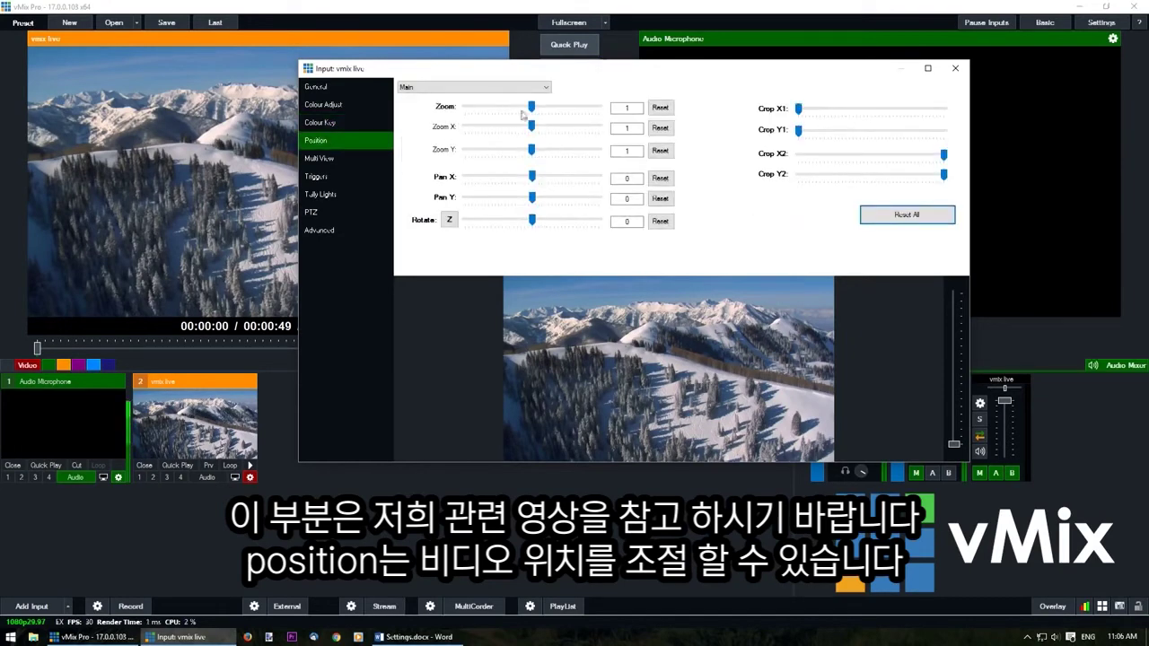
- Adjust Zoom and Pan X, then Reset All position values to defaults
drag(530, 106, 533, 107)
click(531, 156)
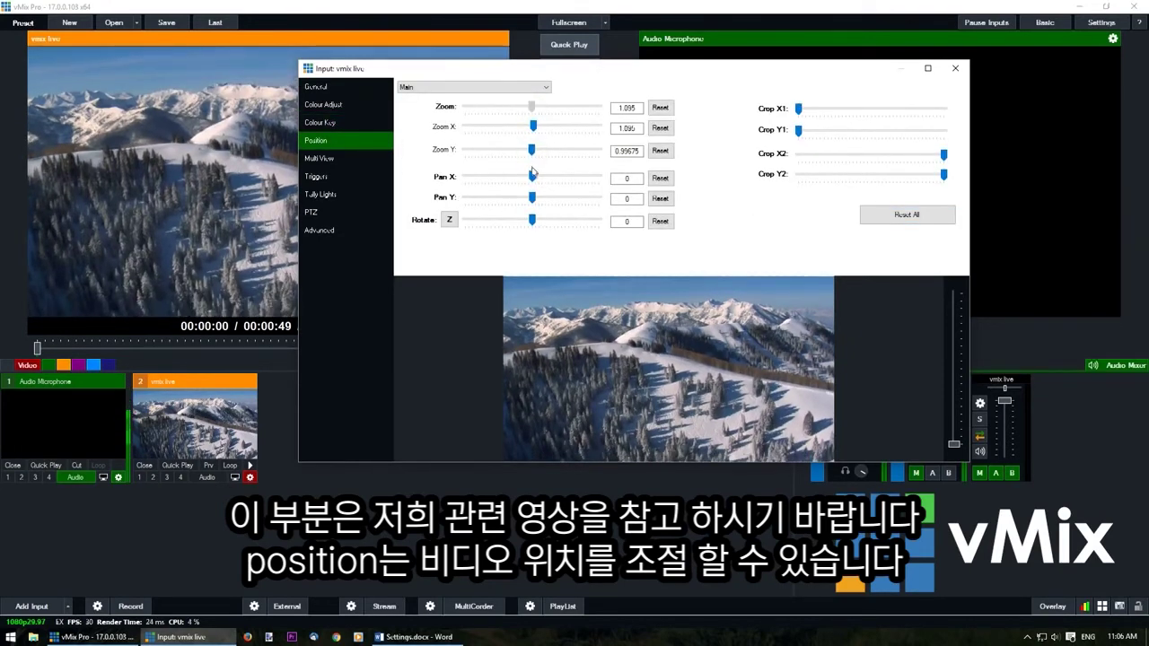
drag(533, 177, 540, 177)
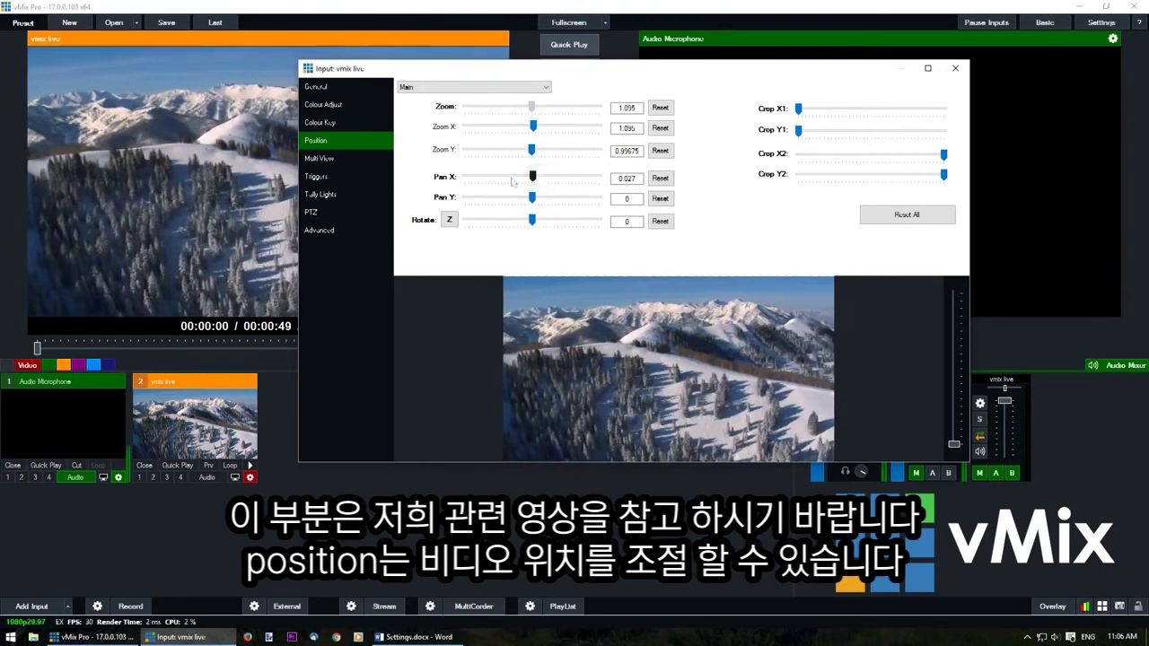
click(873, 215)
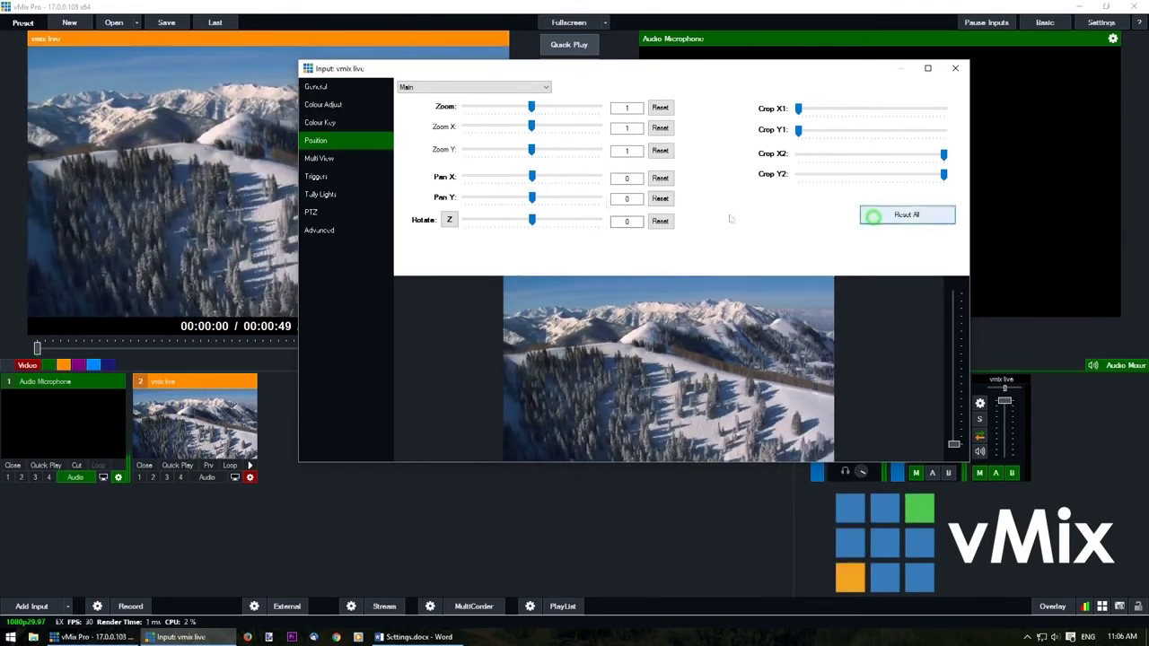
click(323, 158)
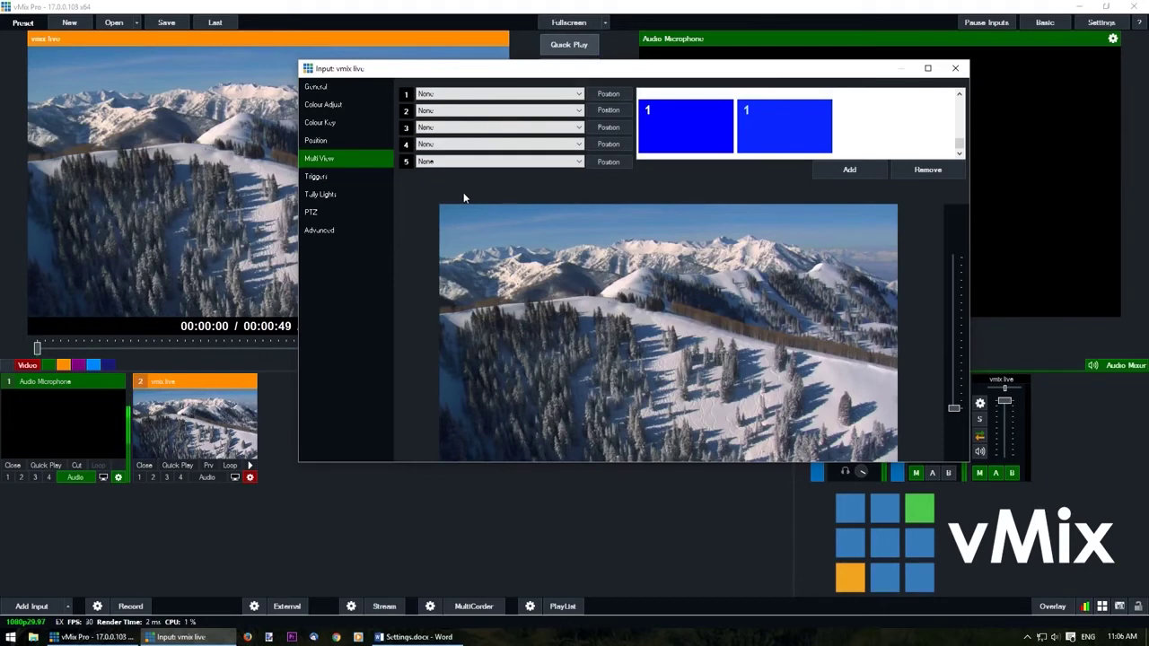
click(372, 178)
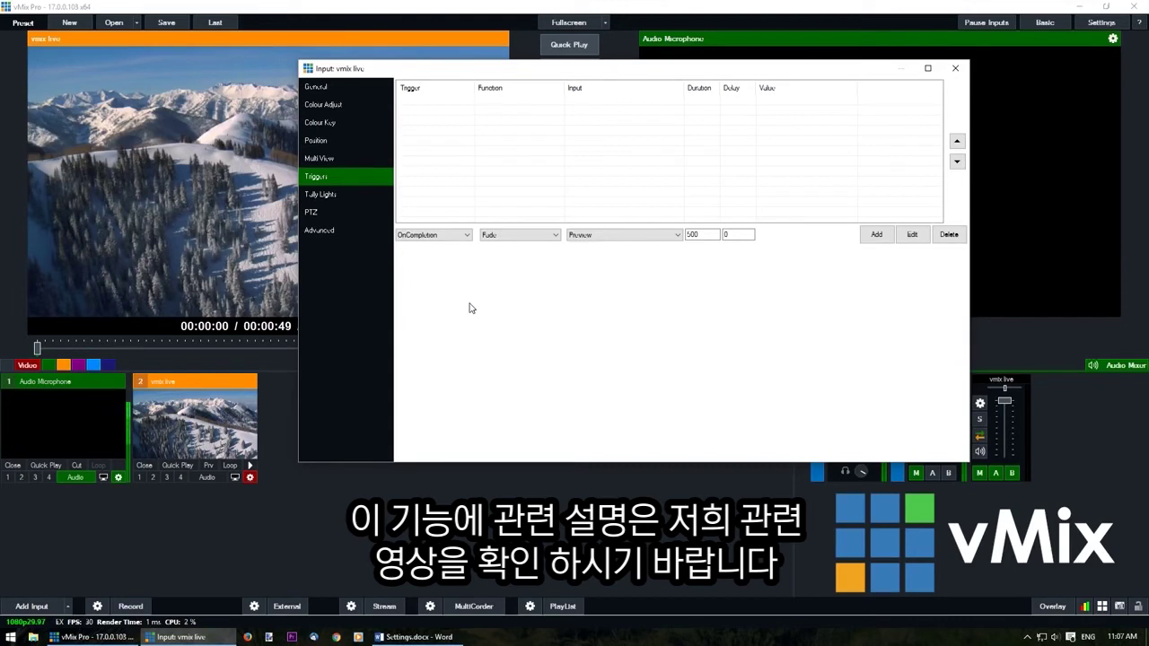
- Look through the Tally Lights, PTZ and Advanced settings pages
key(Down)
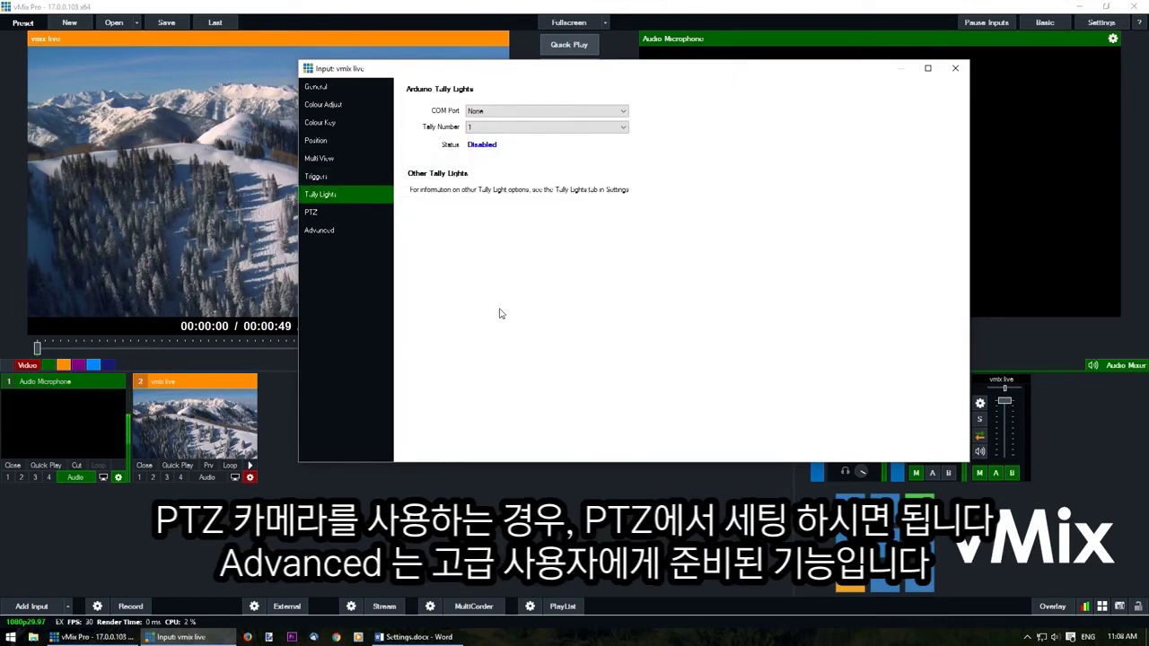
click(312, 212)
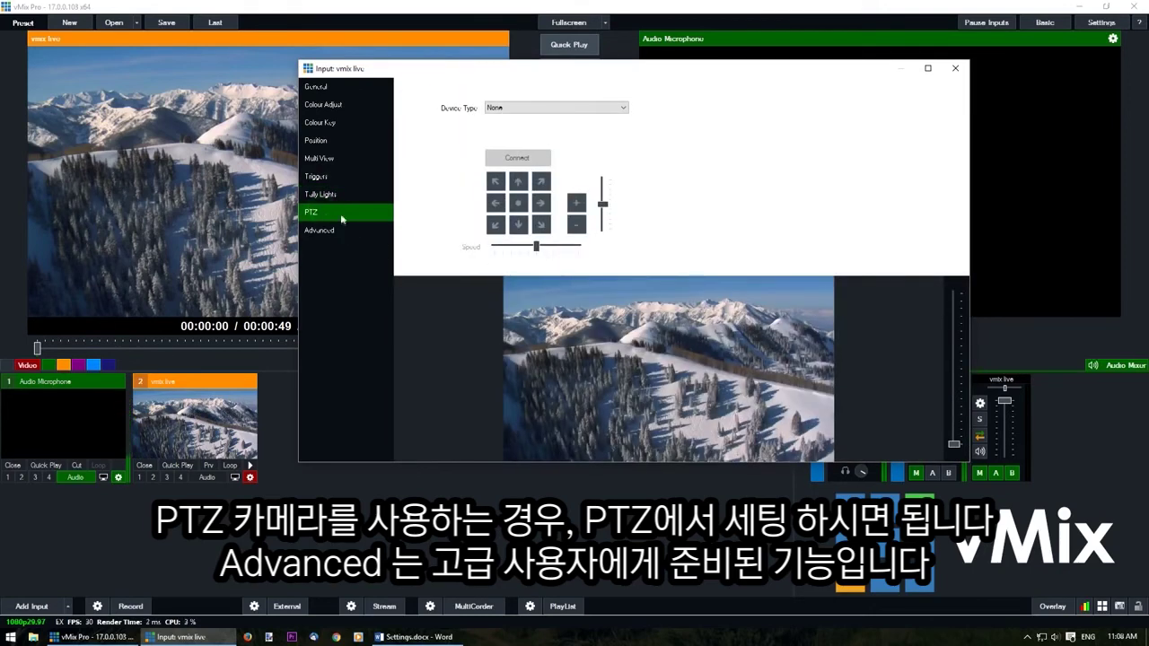
click(345, 230)
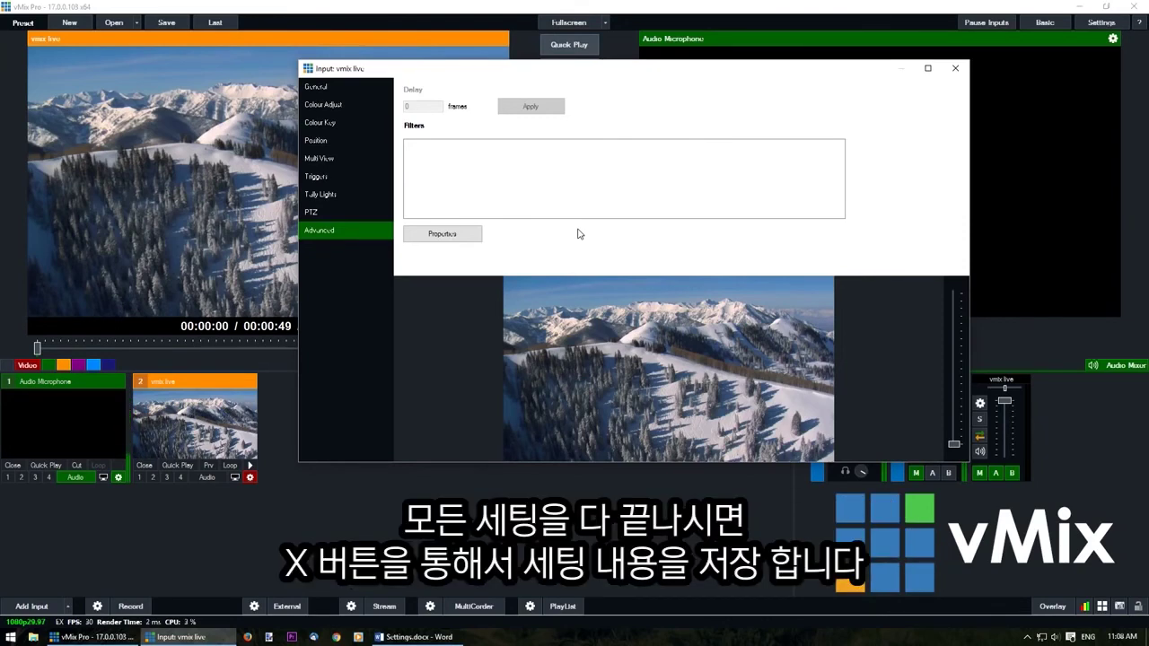
- Return to the General settings and close the 'vmix live' input settings, keeping the changes
click(320, 87)
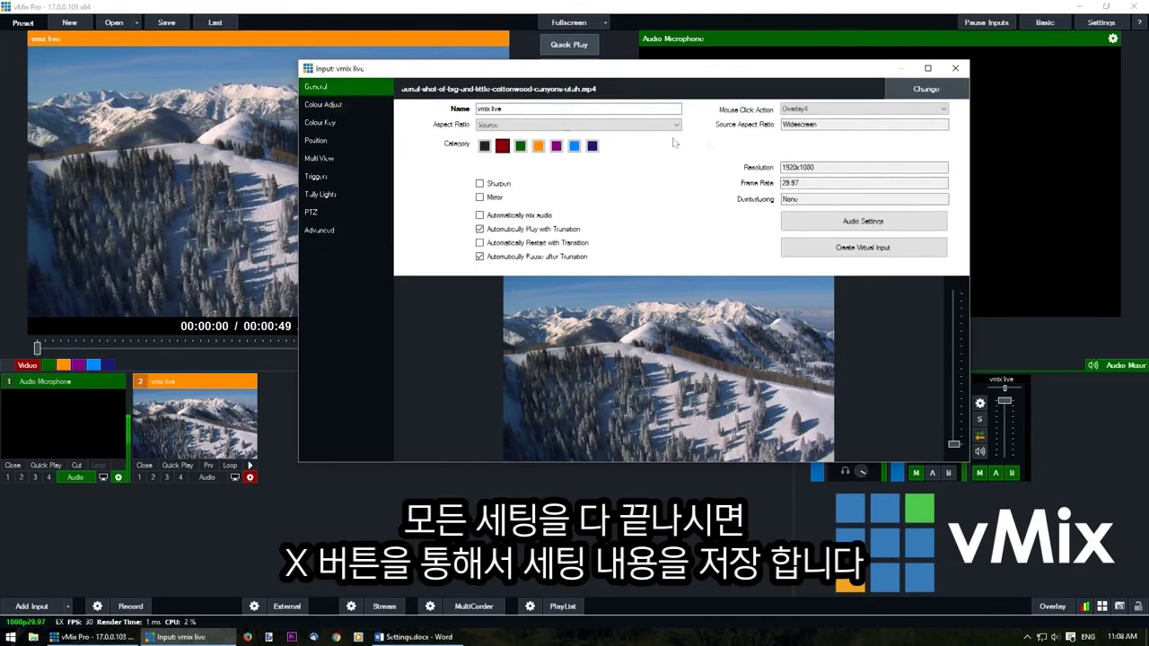
click(956, 69)
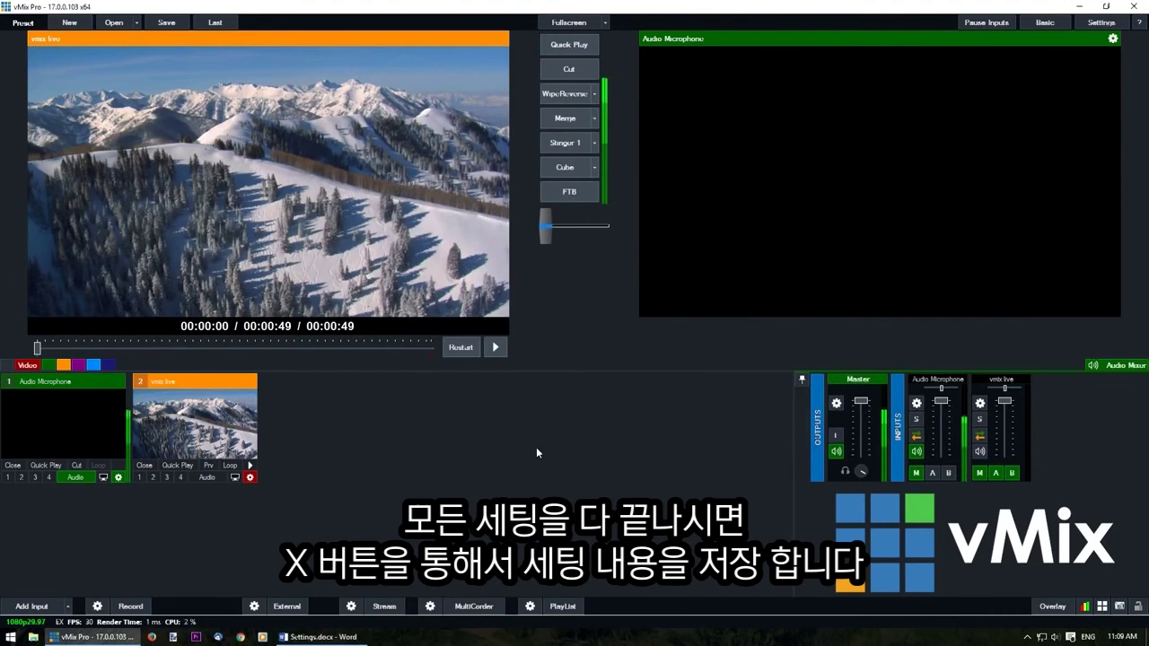